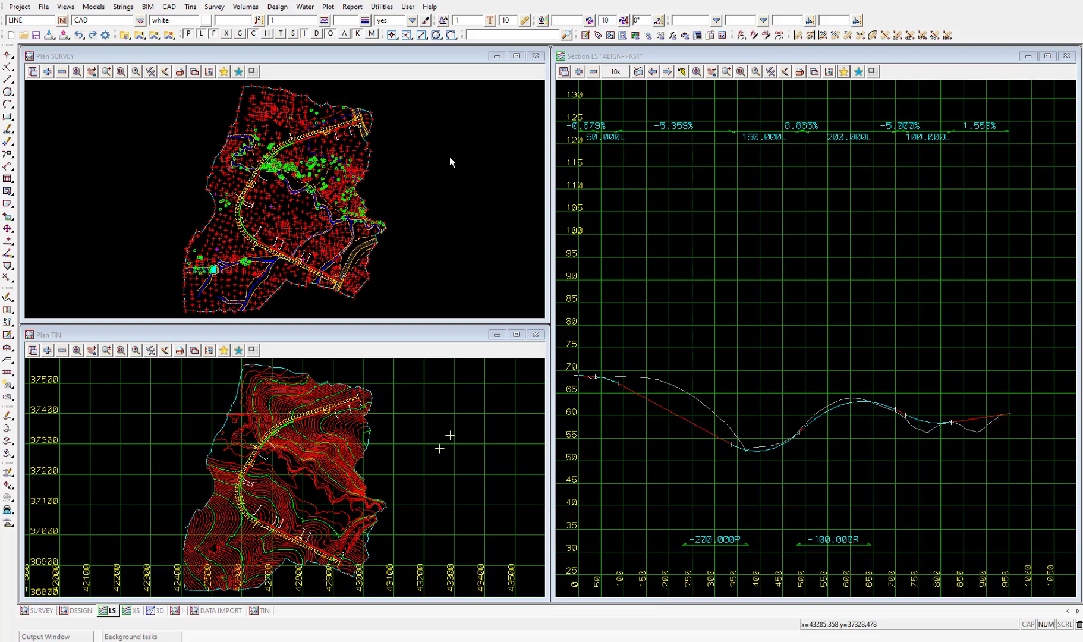
Read the ROAD TEMPLATES.tpl file from the getting started basic folder into the project as templates.
click(44, 7)
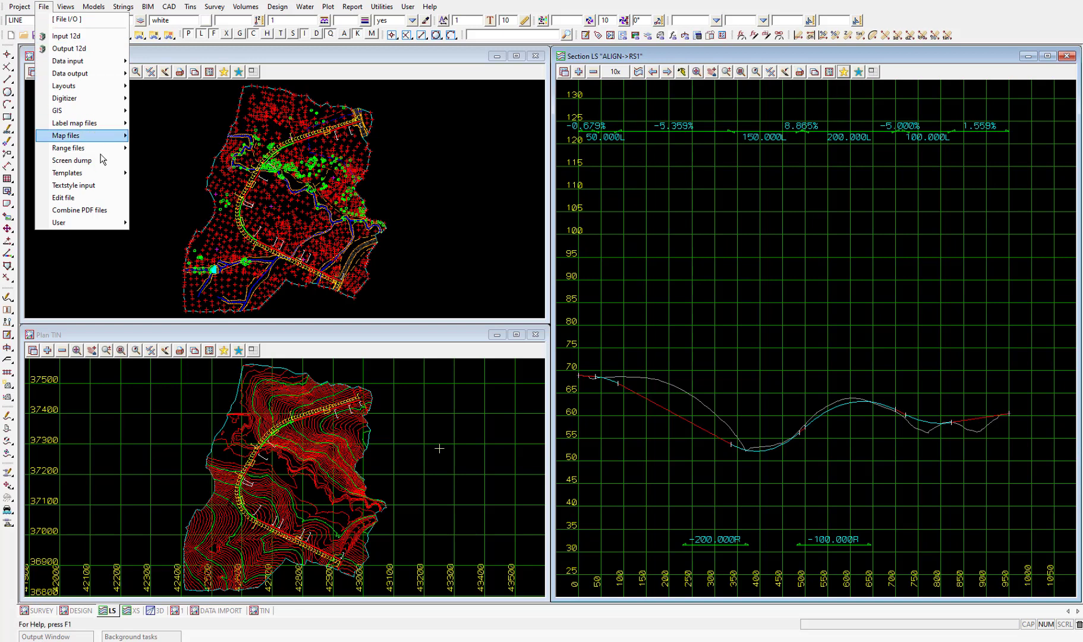
mouse_move(107, 173)
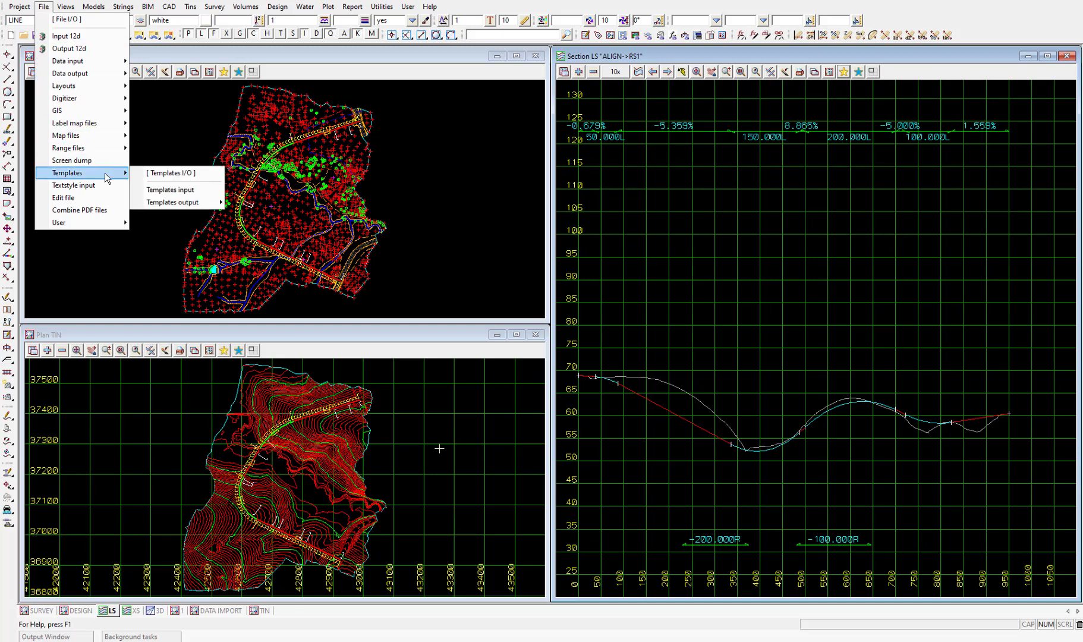
click(197, 188)
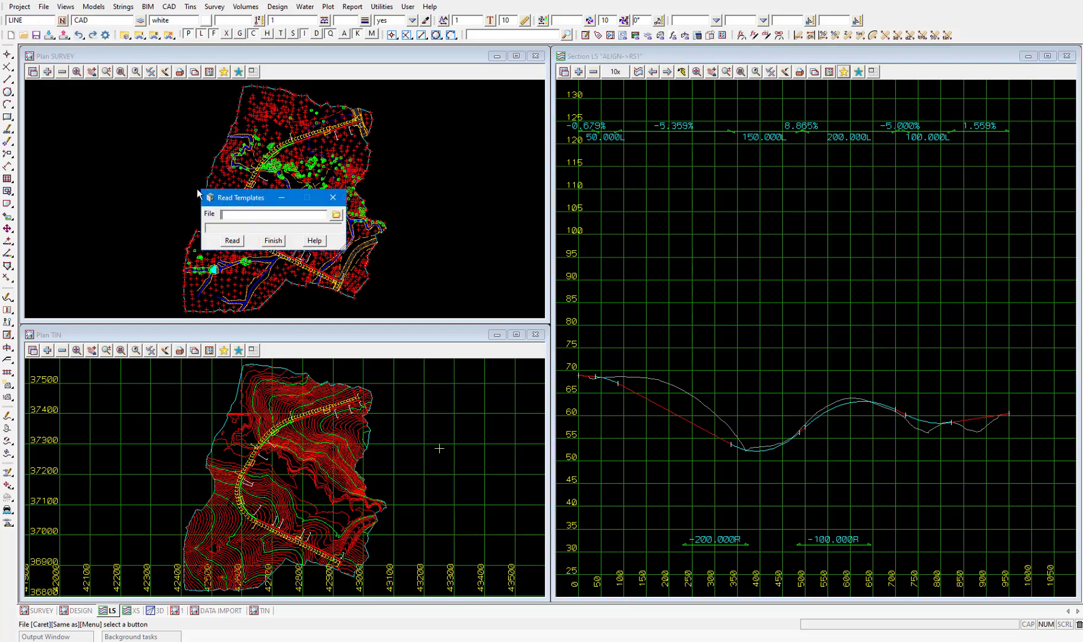
click(337, 216)
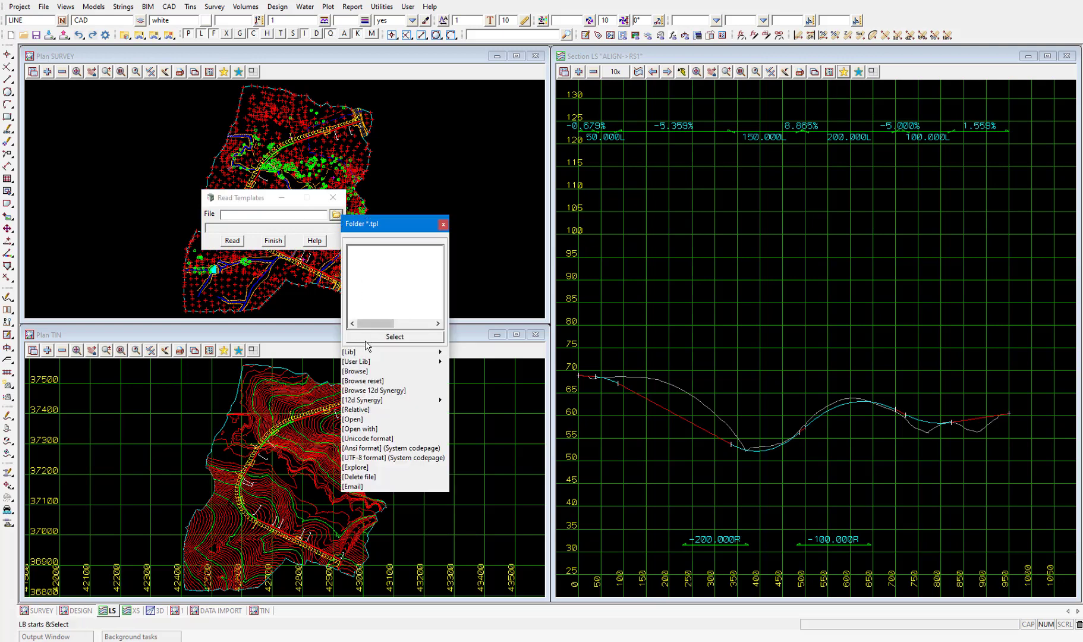
click(364, 371)
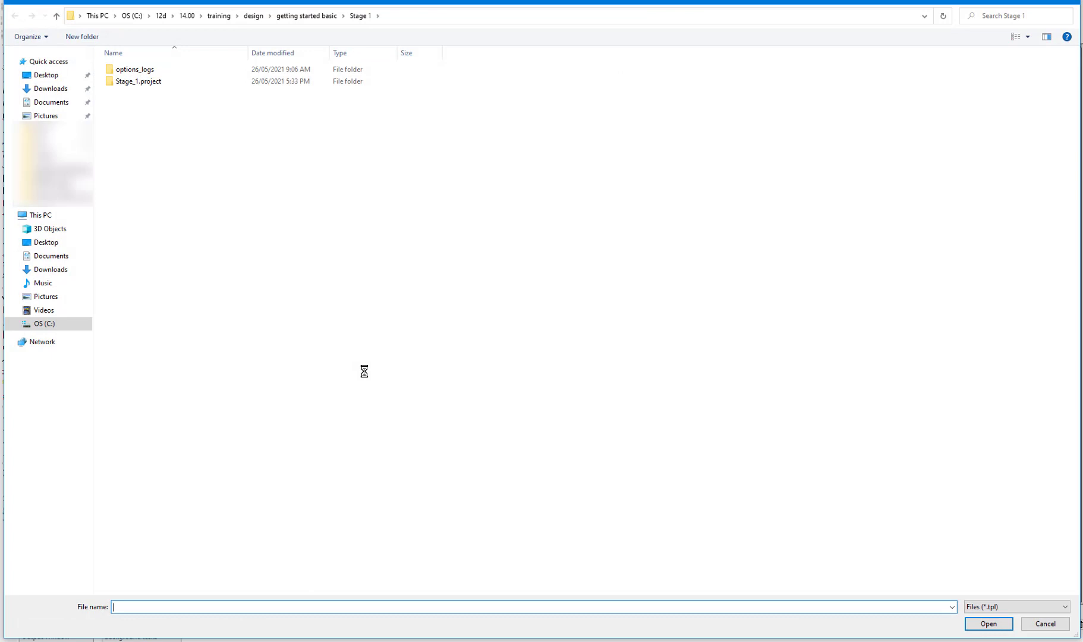
click(308, 18)
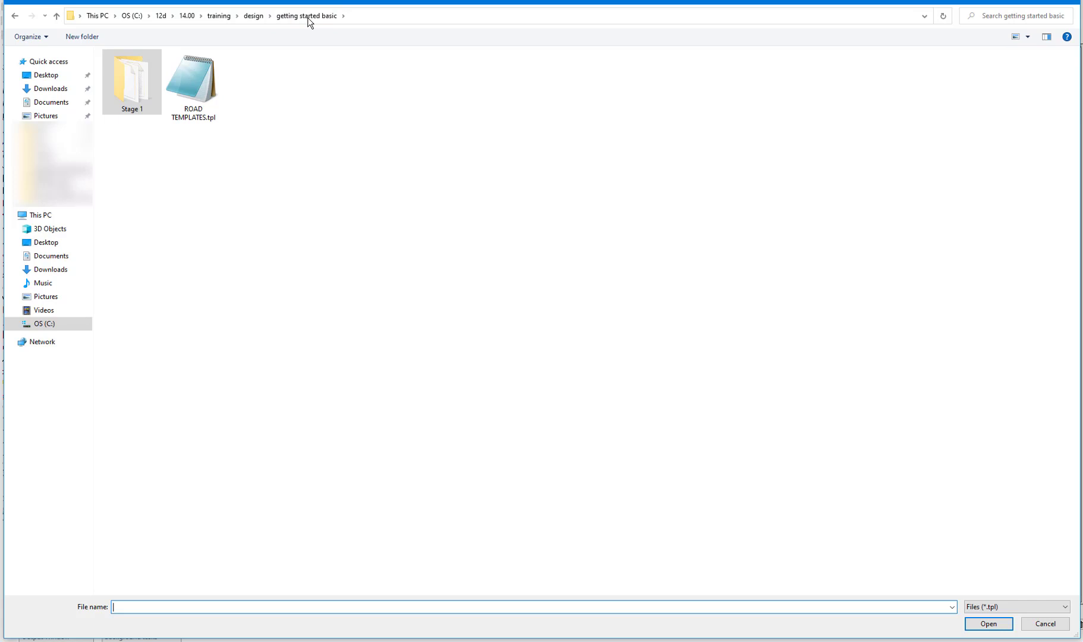
double_click(196, 80)
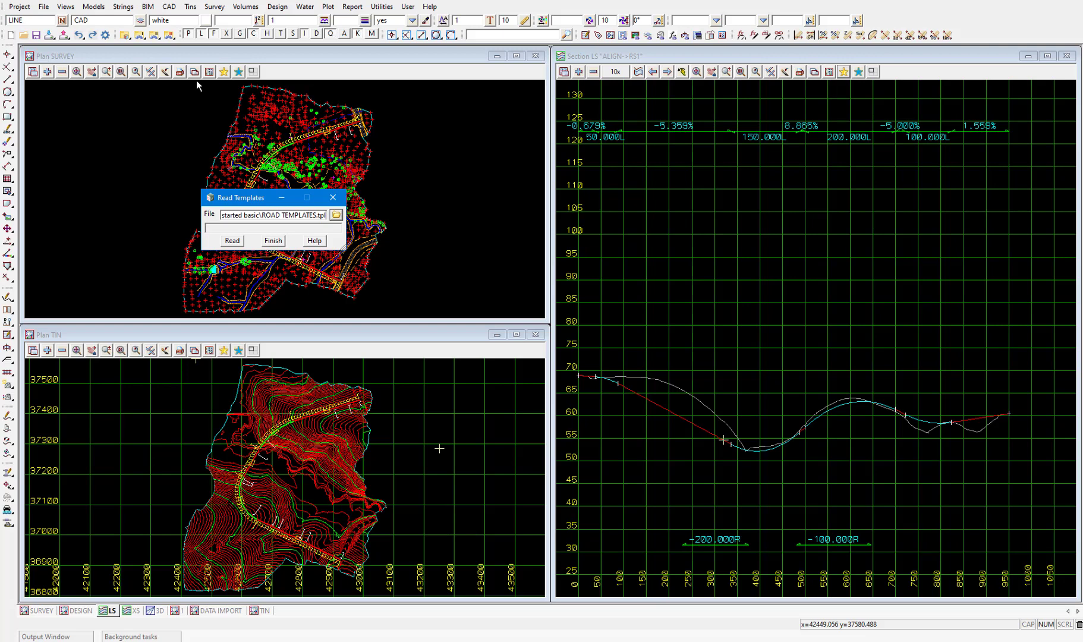
click(234, 243)
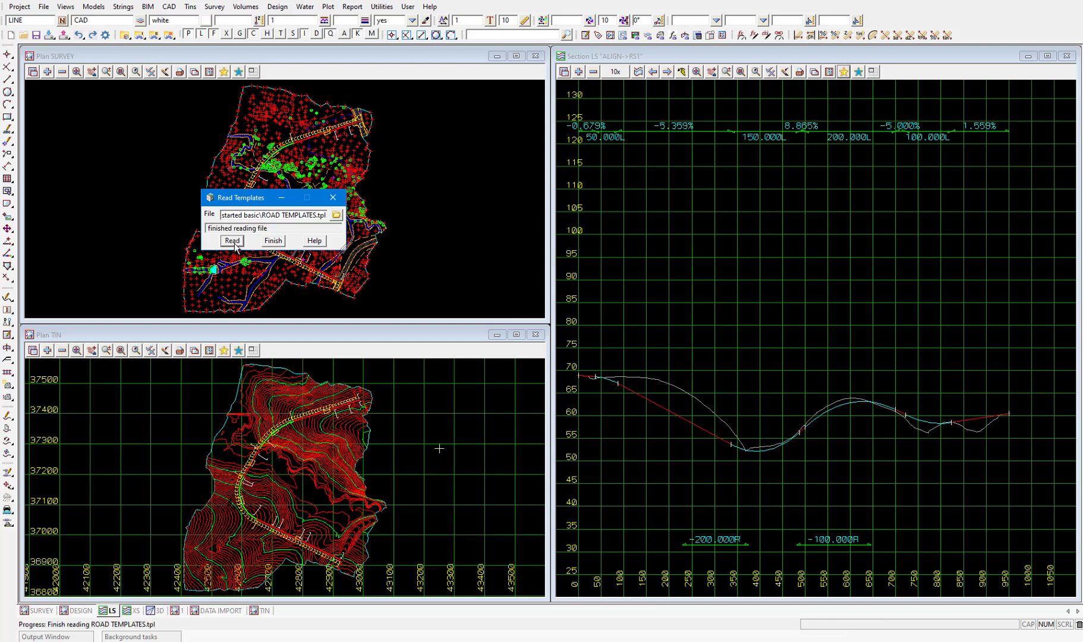
click(333, 198)
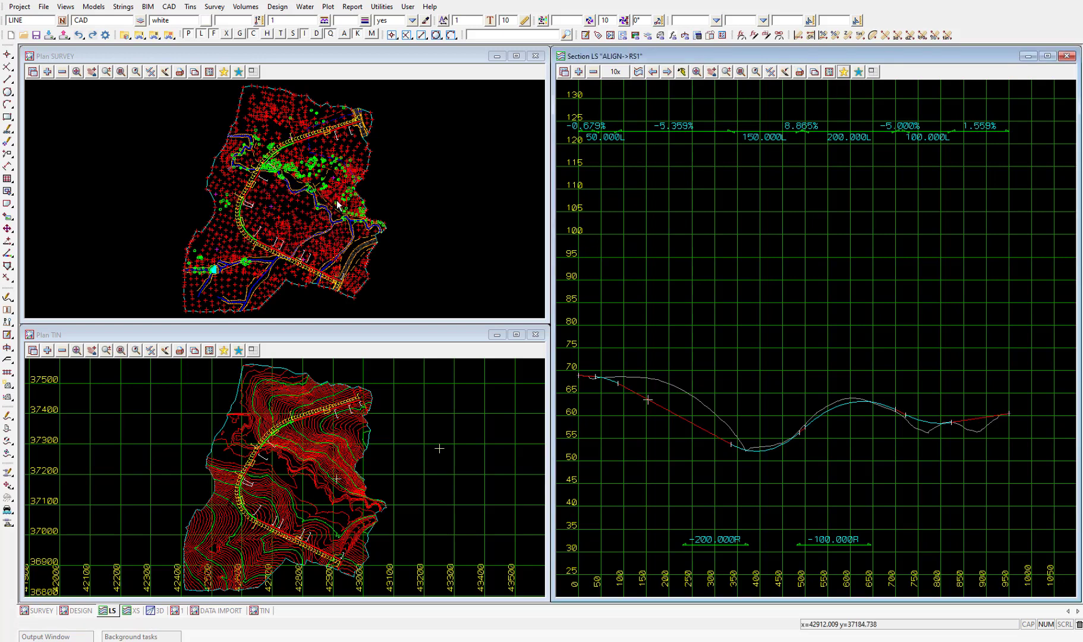
Open the fixed links of the FULL LEFT template for editing.
click(277, 7)
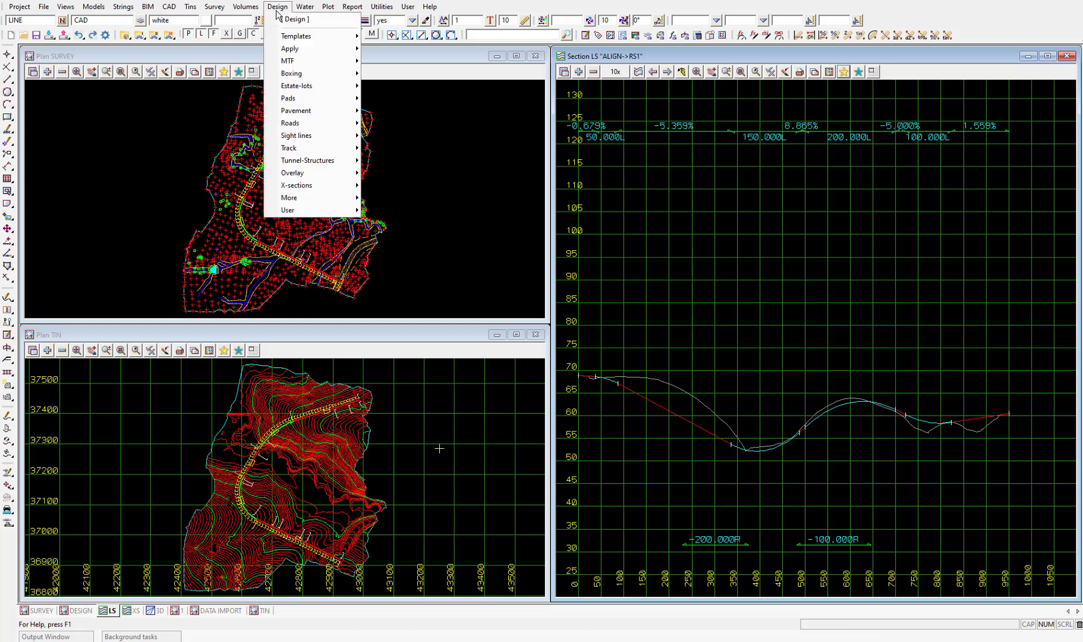
mouse_move(293, 37)
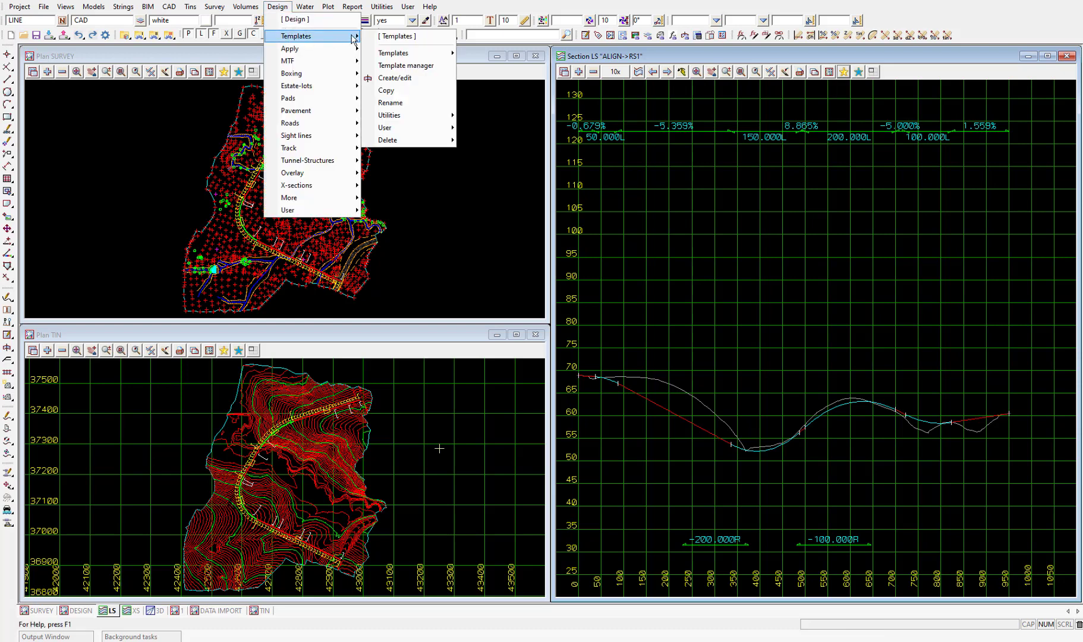
click(395, 77)
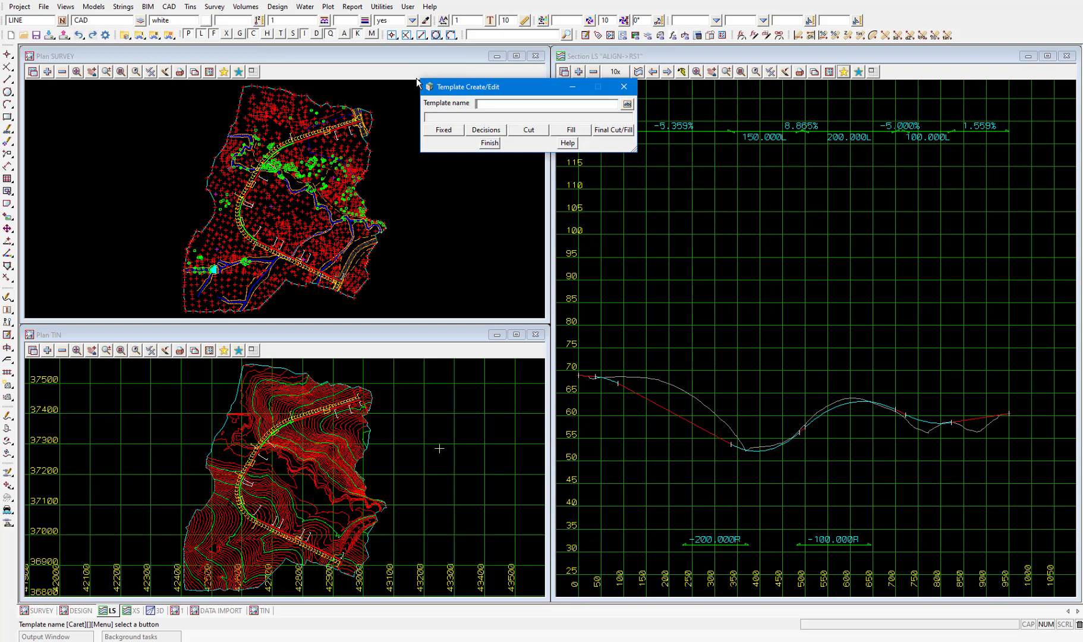
click(627, 104)
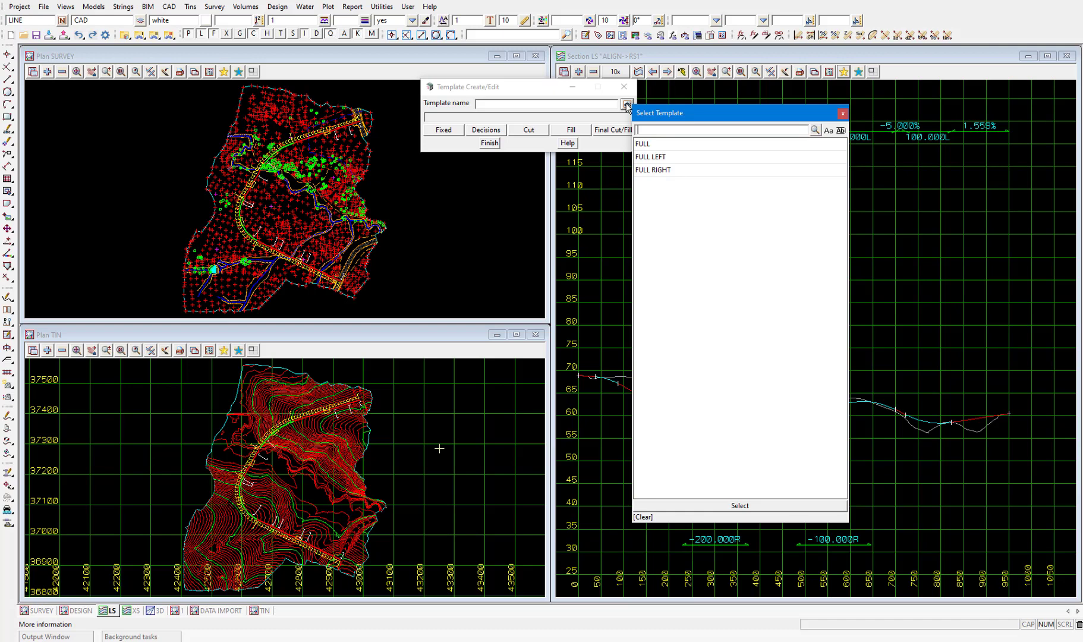
double_click(660, 157)
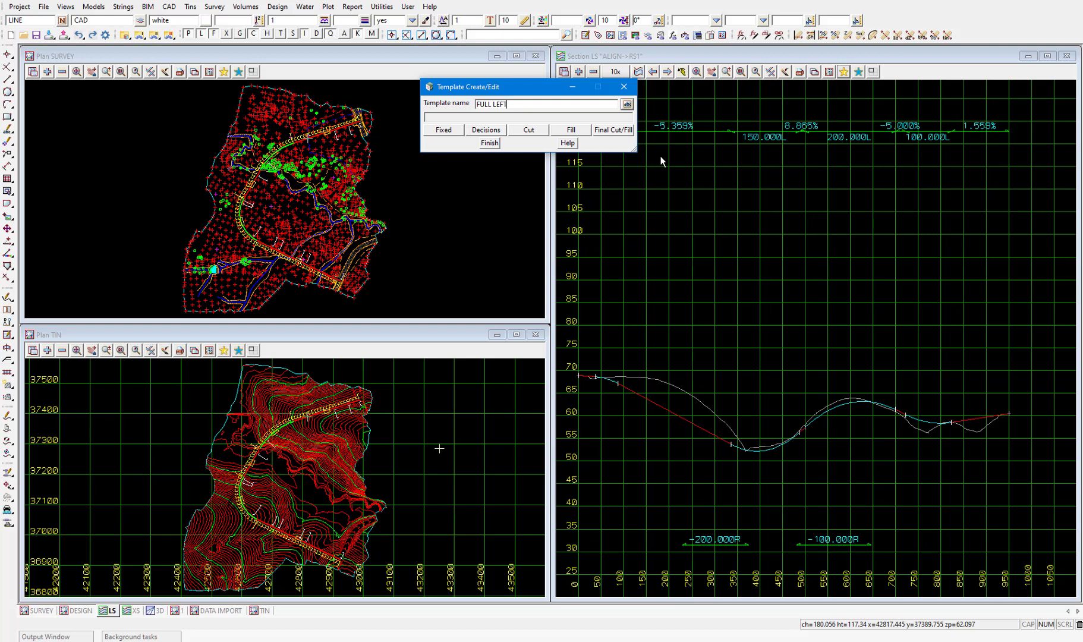
click(444, 131)
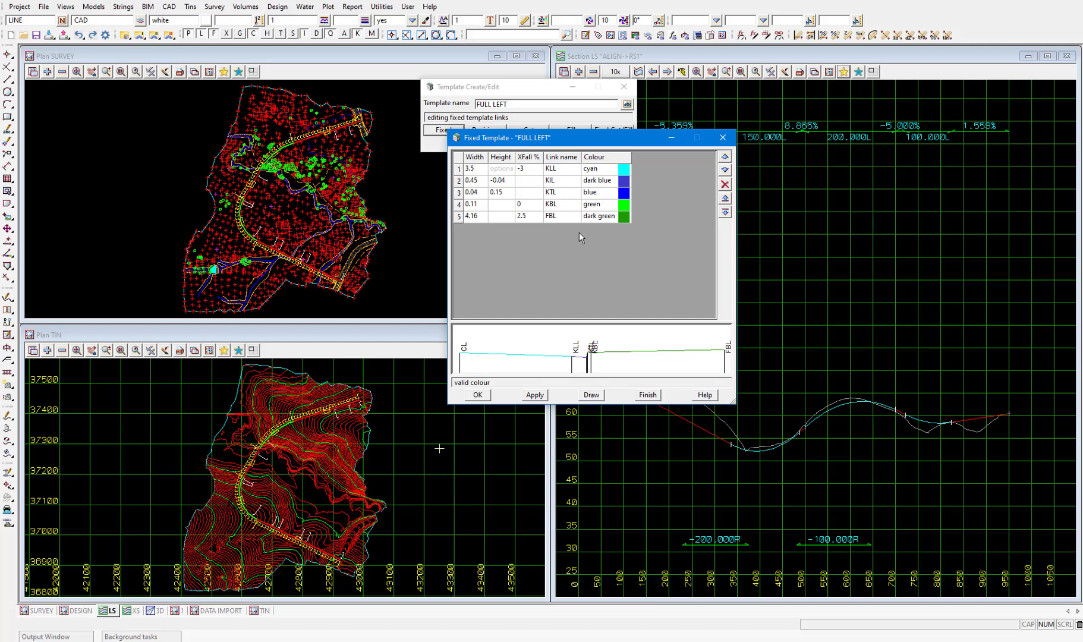
Try a crossfall of 3 % on the KLL link of the FULL LEFT template and apply it.
click(522, 170)
drag(521, 169, 517, 169)
key(Delete)
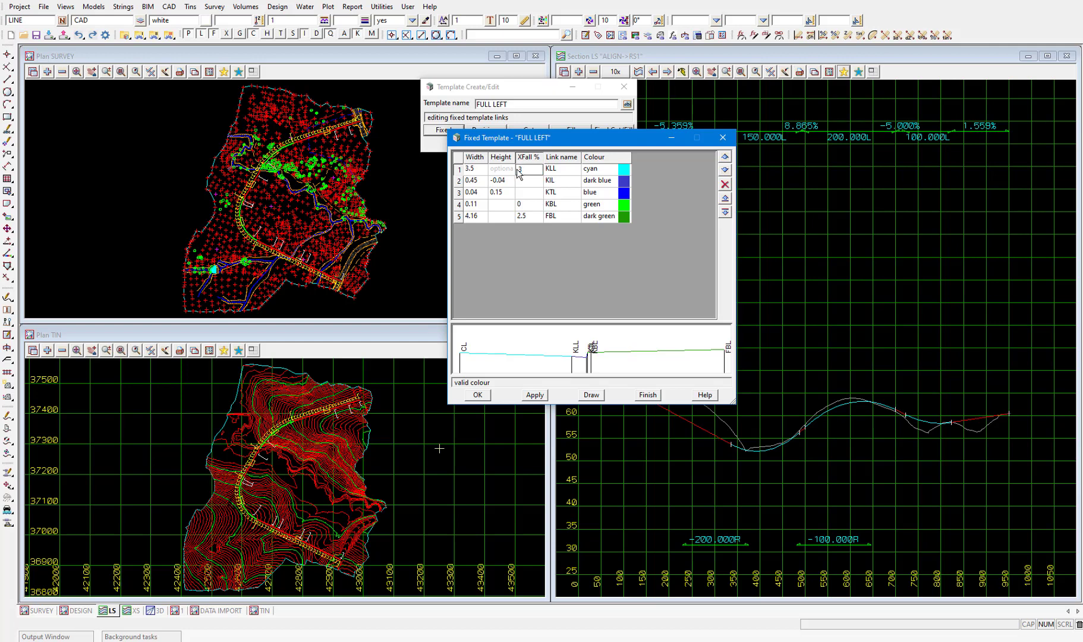
click(535, 395)
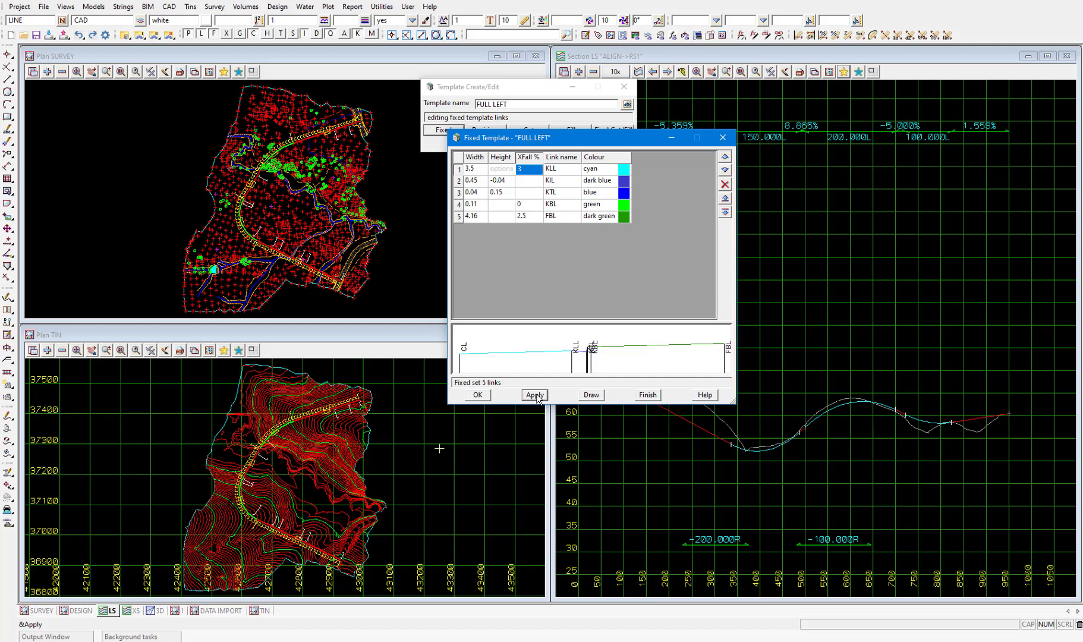
Set the KLL link's crossfall back to -3 % and apply it.
click(520, 171)
text(-)
click(534, 395)
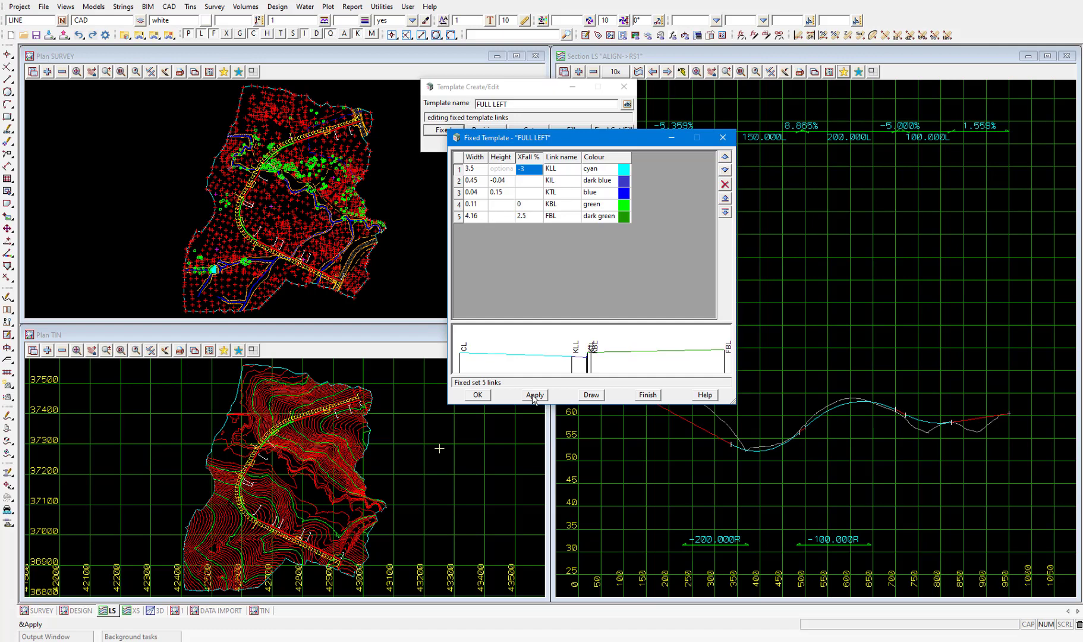
Set the colour of the KLL fixed link to vis rd asphalt.
click(605, 173)
drag(751, 262, 751, 360)
double_click(647, 400)
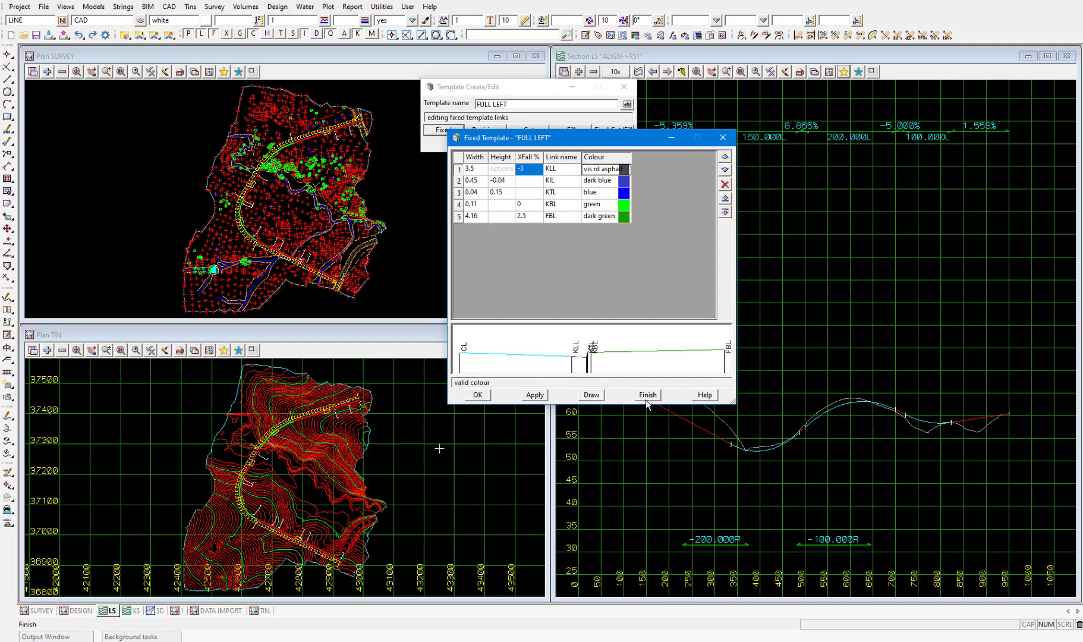
Set the colour of the KIL, KTL and KBL fixed links to vis concrete.
double_click(593, 182)
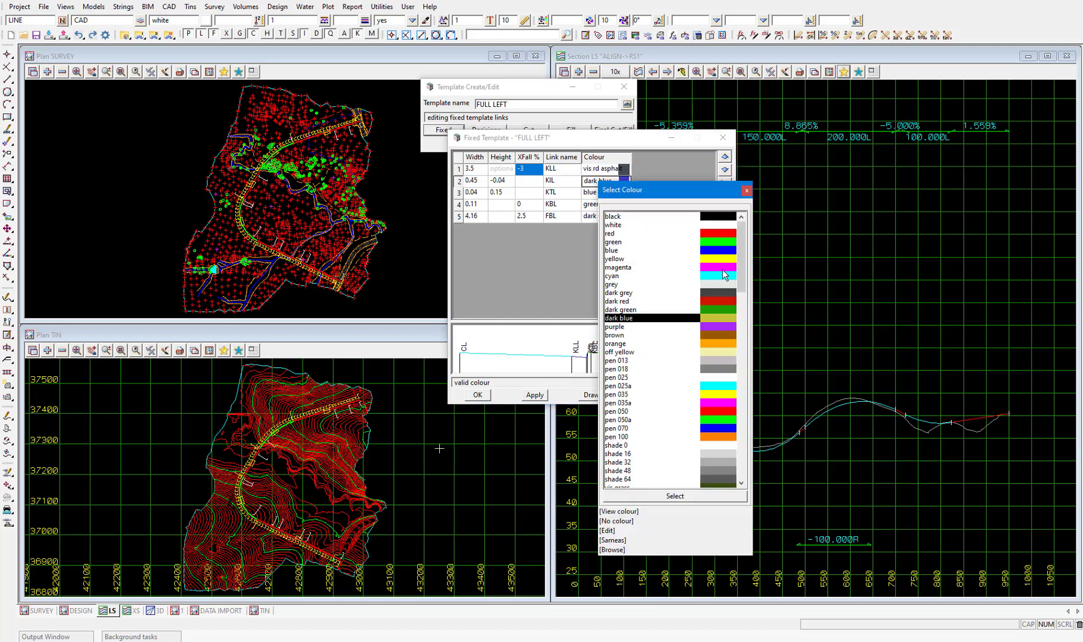
scroll(741, 277, down, 7)
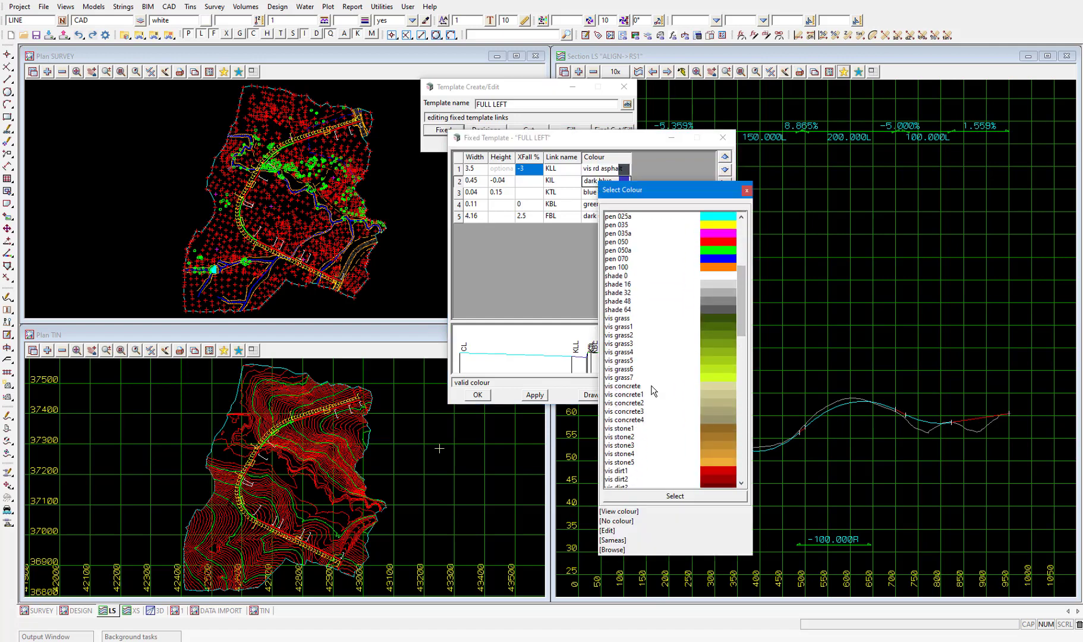
double_click(652, 387)
double_click(601, 192)
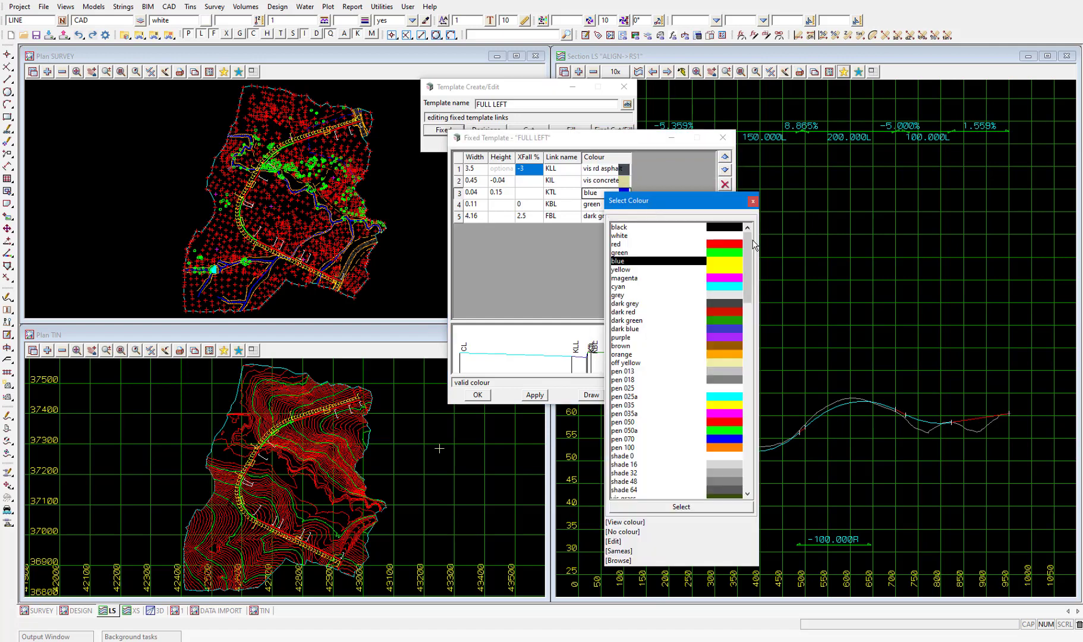
scroll(750, 255, down, 8)
double_click(648, 357)
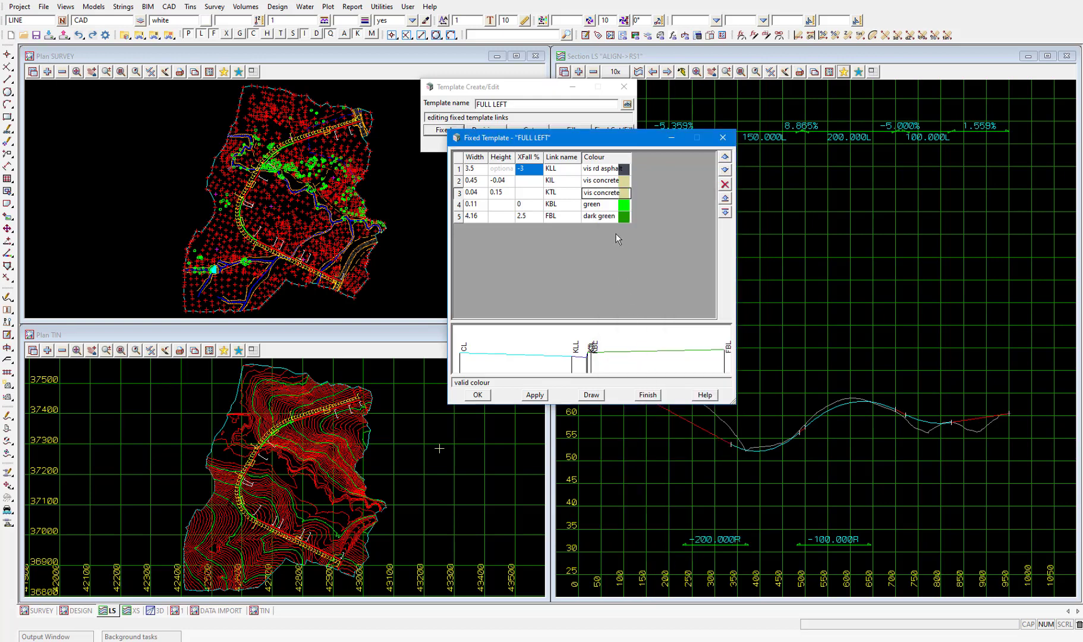
double_click(611, 205)
drag(758, 283, 761, 321)
double_click(657, 406)
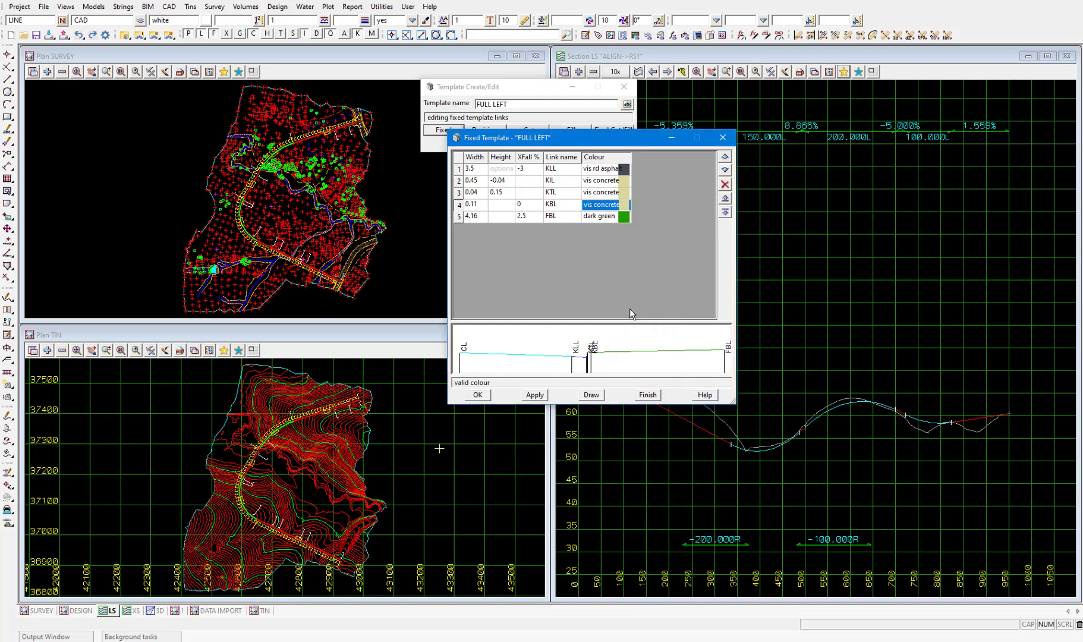
Set the FBL fixed link's colour to vis concrete2, apply the fixed links and close their editor.
double_click(599, 217)
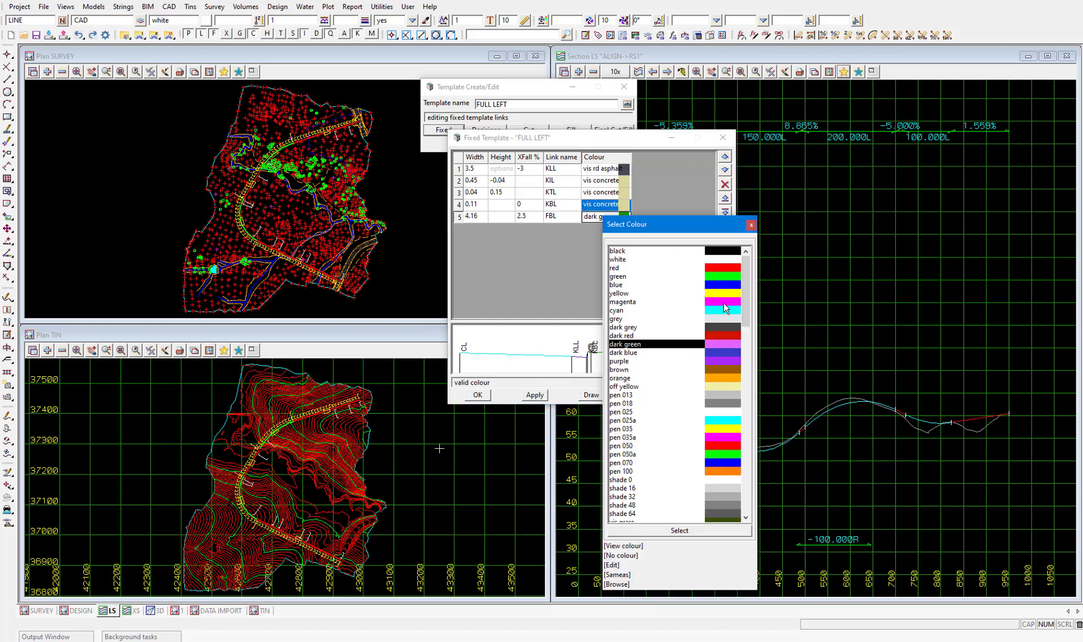
drag(742, 303, 744, 354)
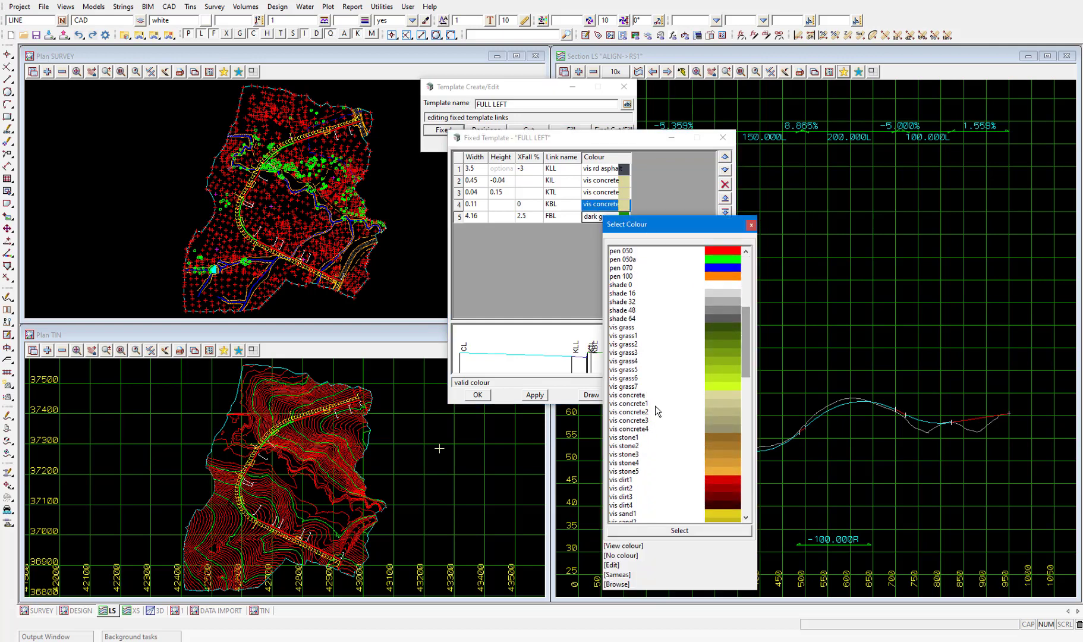
double_click(648, 414)
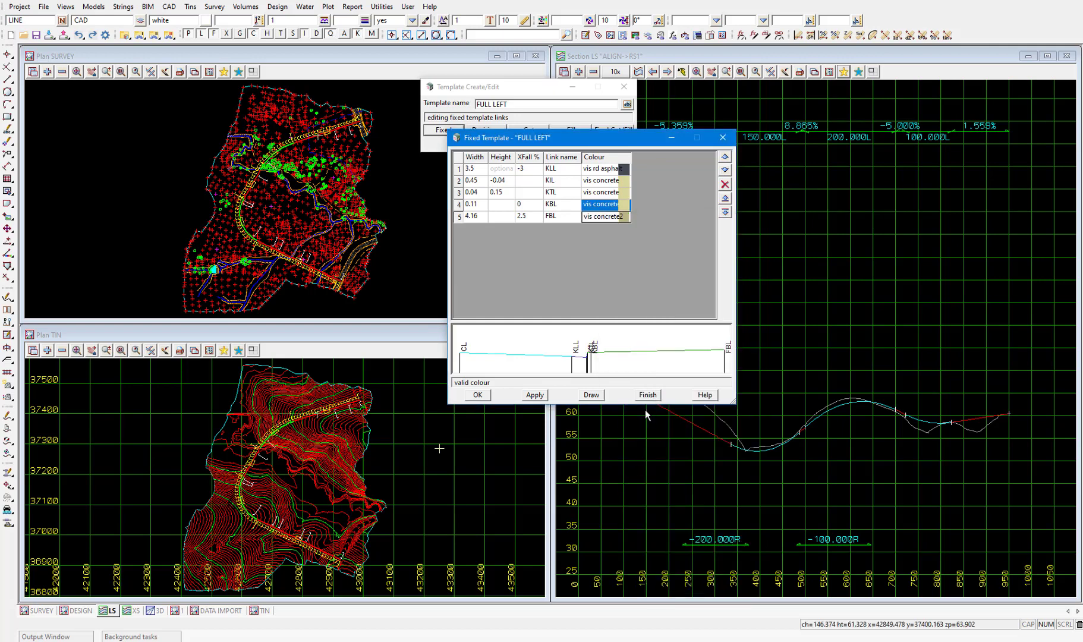
click(535, 395)
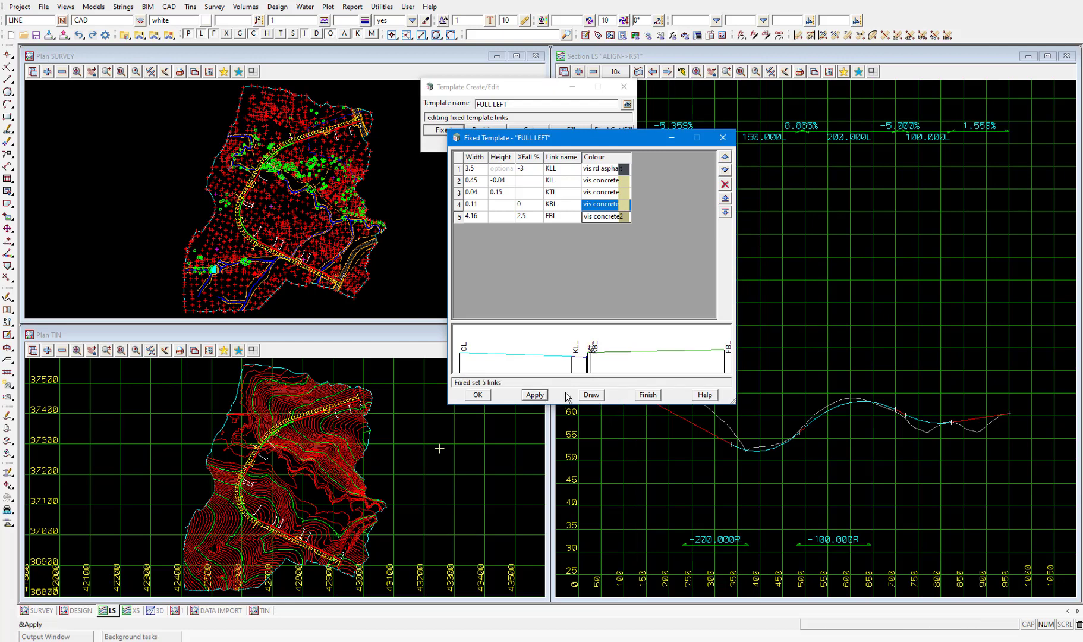
click(648, 396)
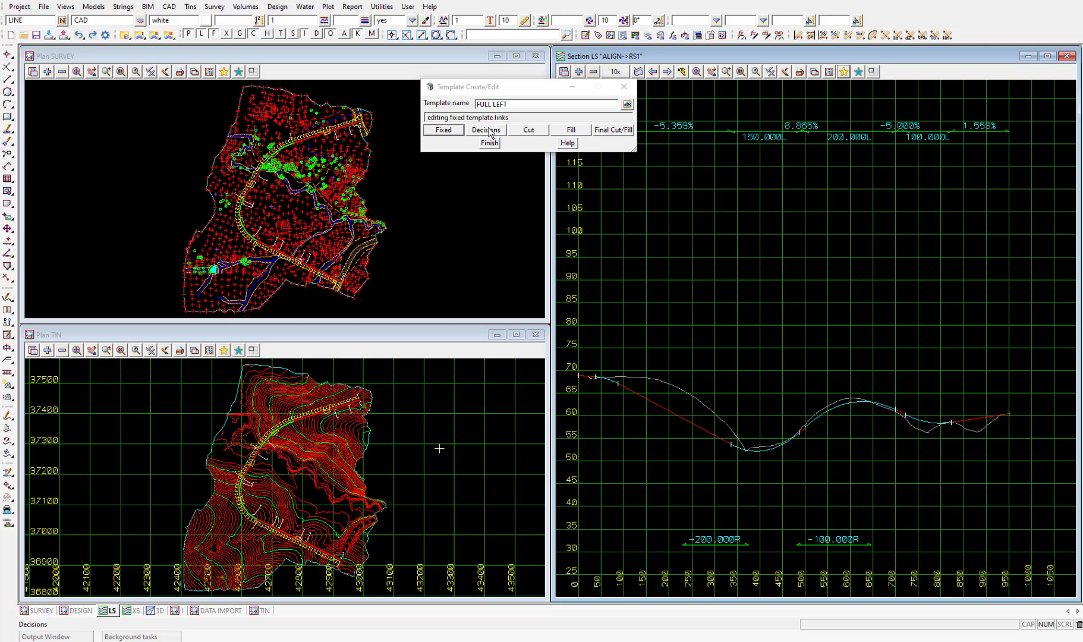
In the FULL LEFT template's variable cut links, set the colour of EBML1, EBML3 and EBML5 to red.
click(527, 130)
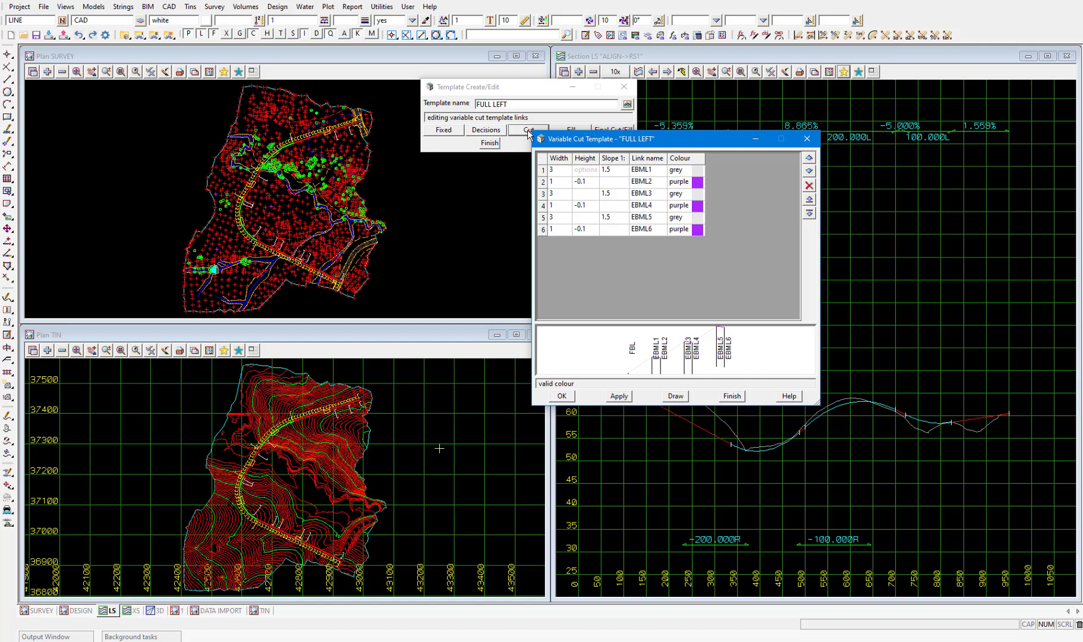
double_click(677, 170)
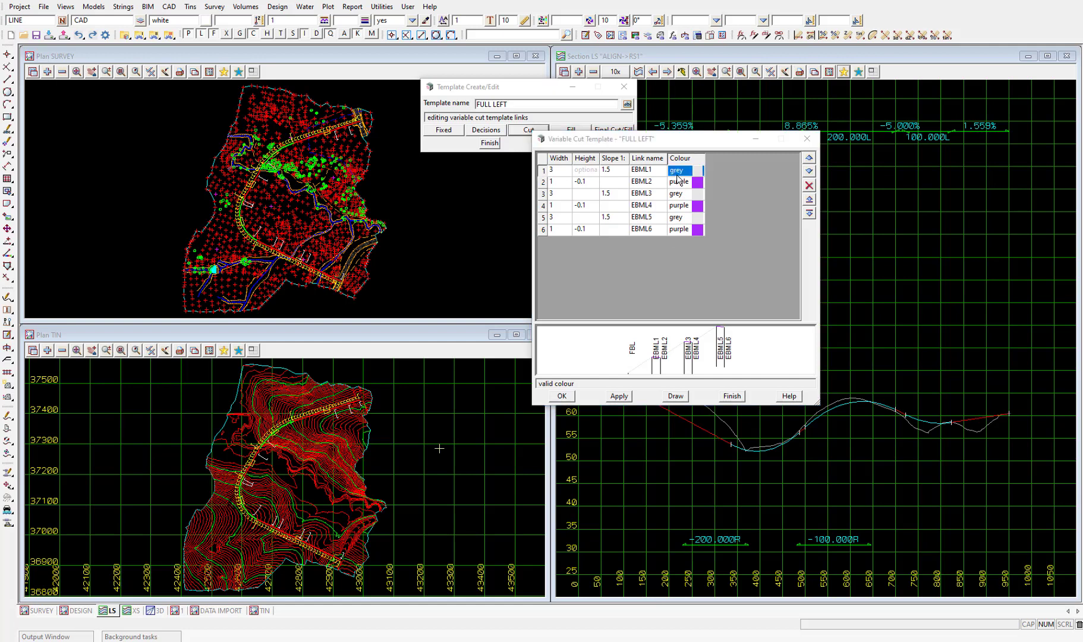
double_click(700, 229)
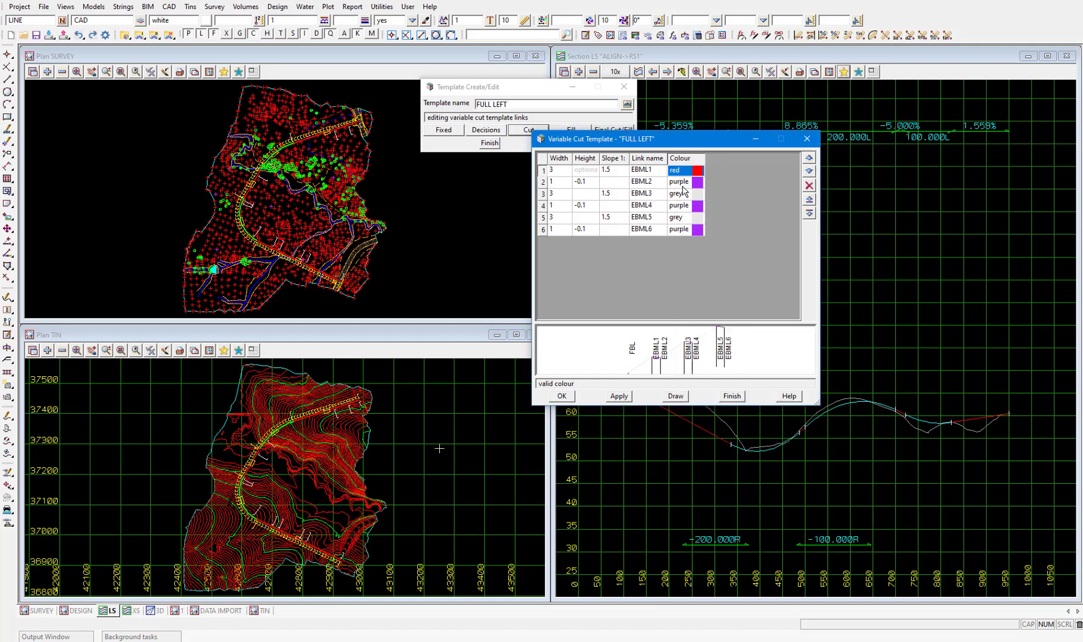
click(683, 196)
double_click(684, 201)
double_click(705, 248)
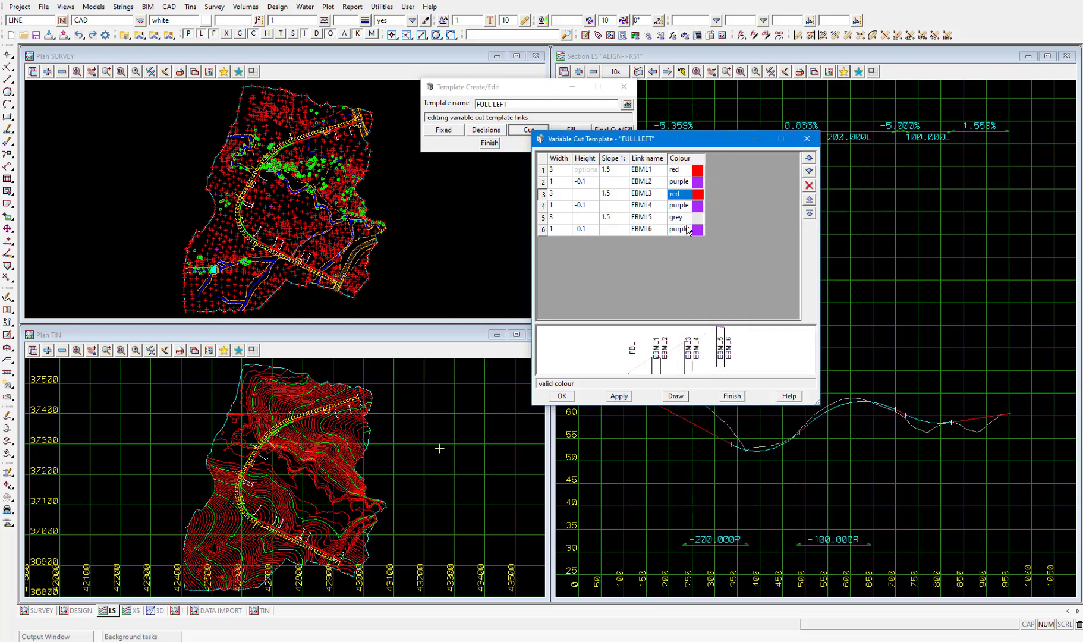
click(681, 218)
double_click(680, 220)
double_click(707, 274)
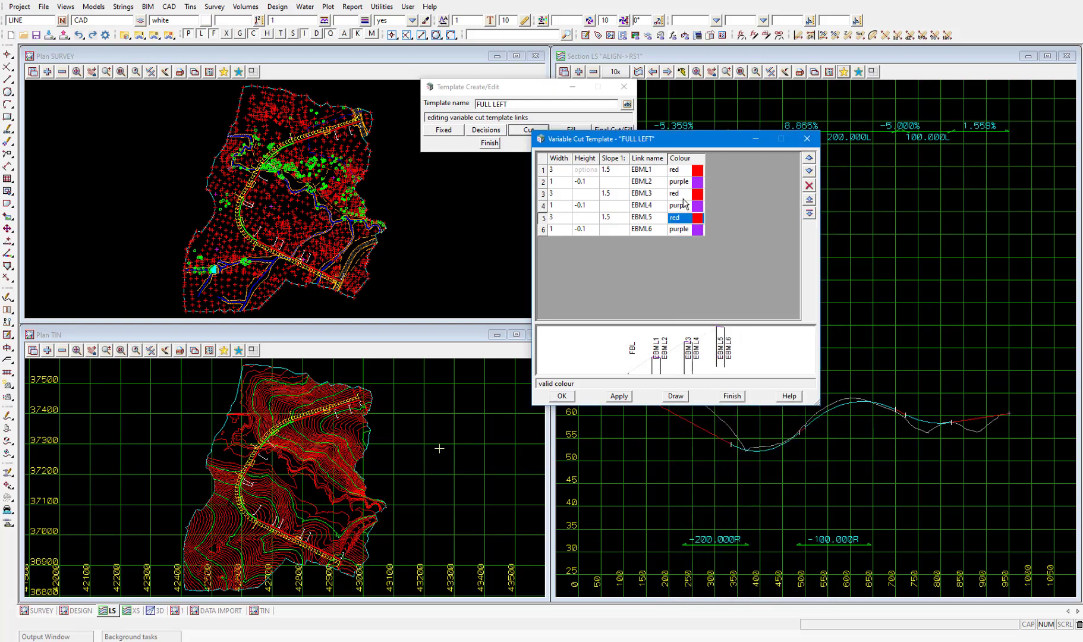
Set the colour of cut links EBML2, EBML4 and EBML6 to vis rock2, apply the variable cut links and close their editor.
double_click(684, 183)
drag(829, 277, 834, 349)
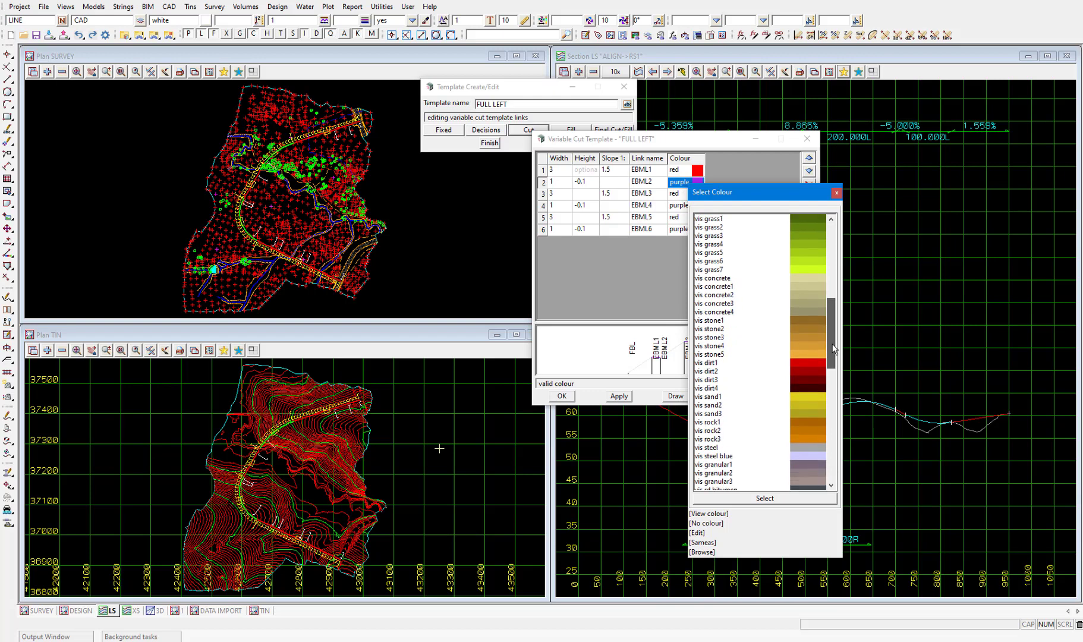
double_click(721, 431)
double_click(681, 205)
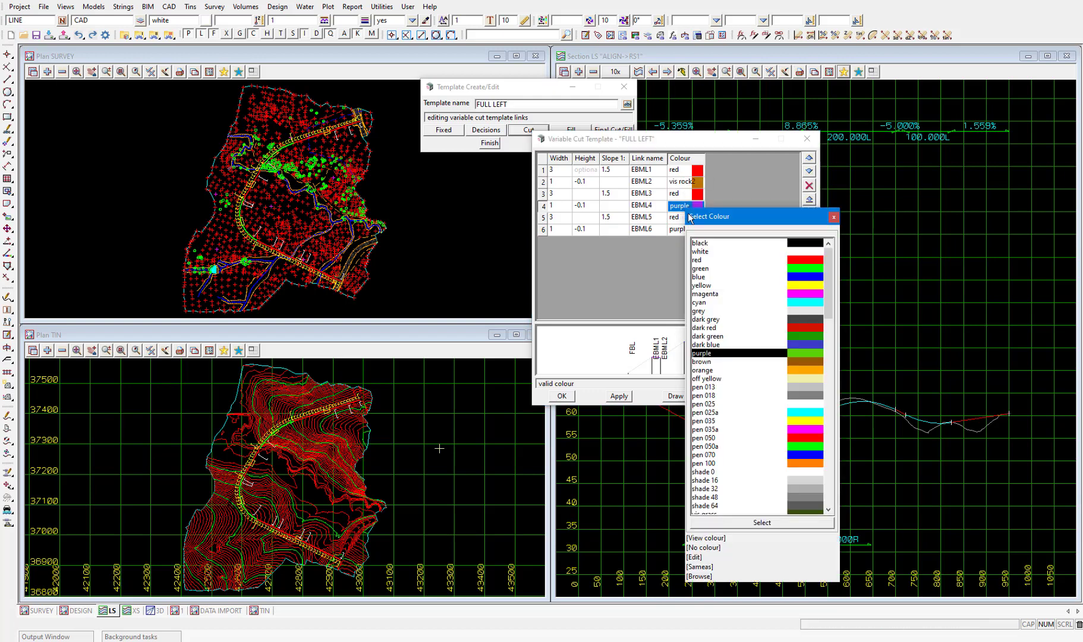
drag(826, 285, 827, 367)
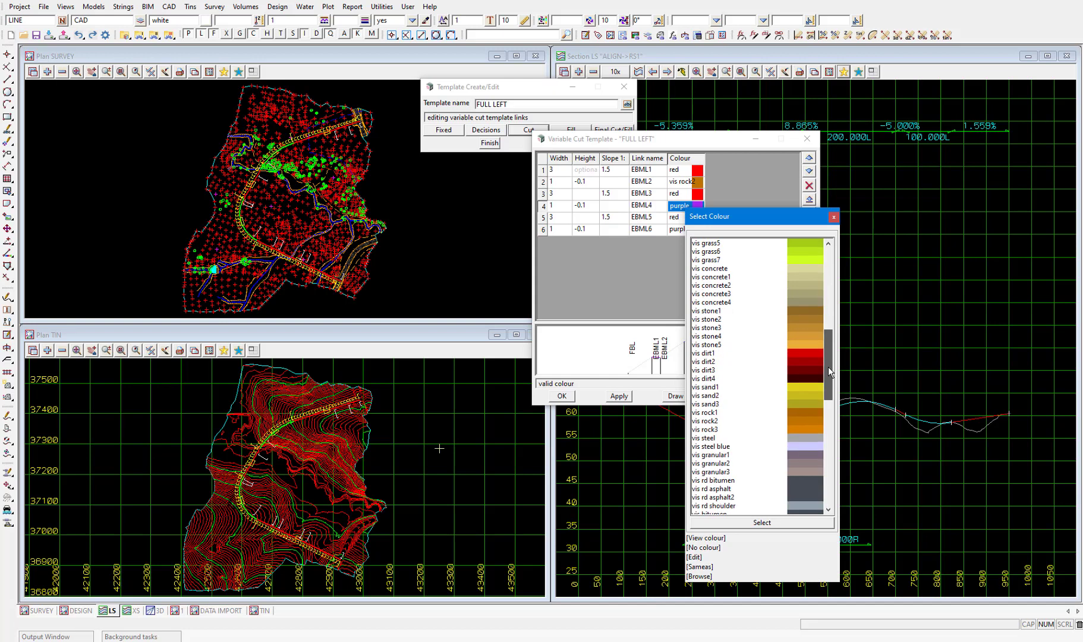
click(703, 422)
double_click(703, 422)
double_click(677, 229)
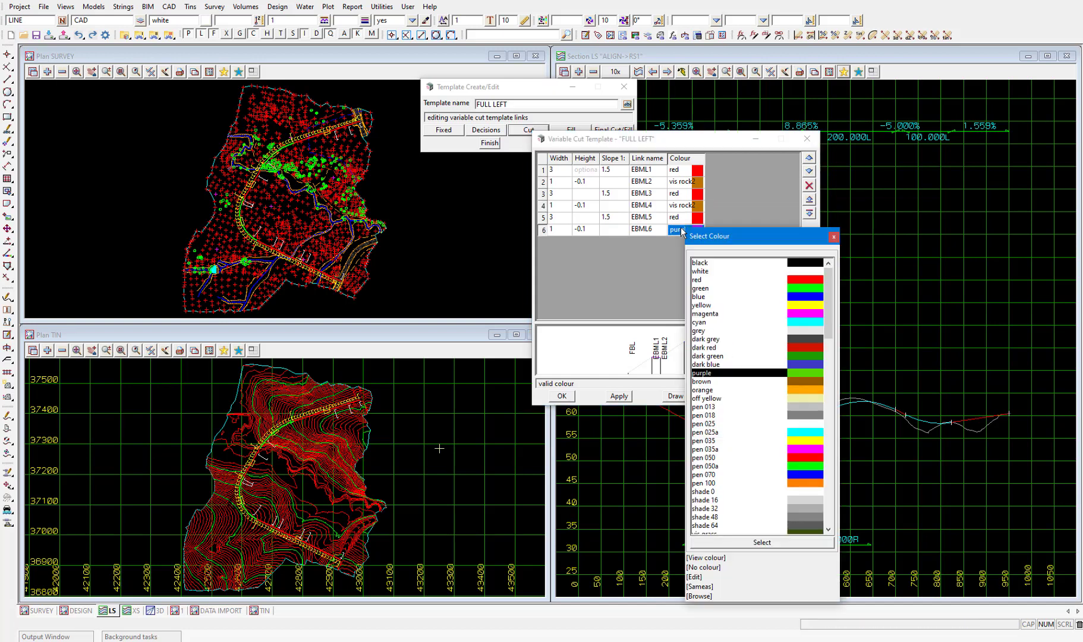
drag(825, 305, 822, 377)
double_click(727, 483)
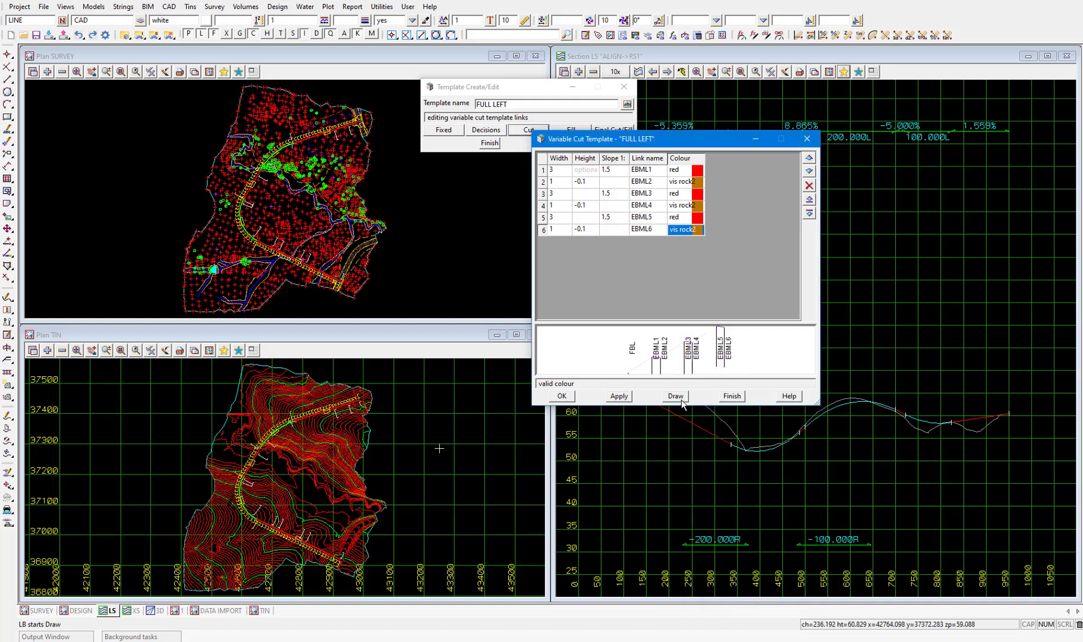
click(619, 398)
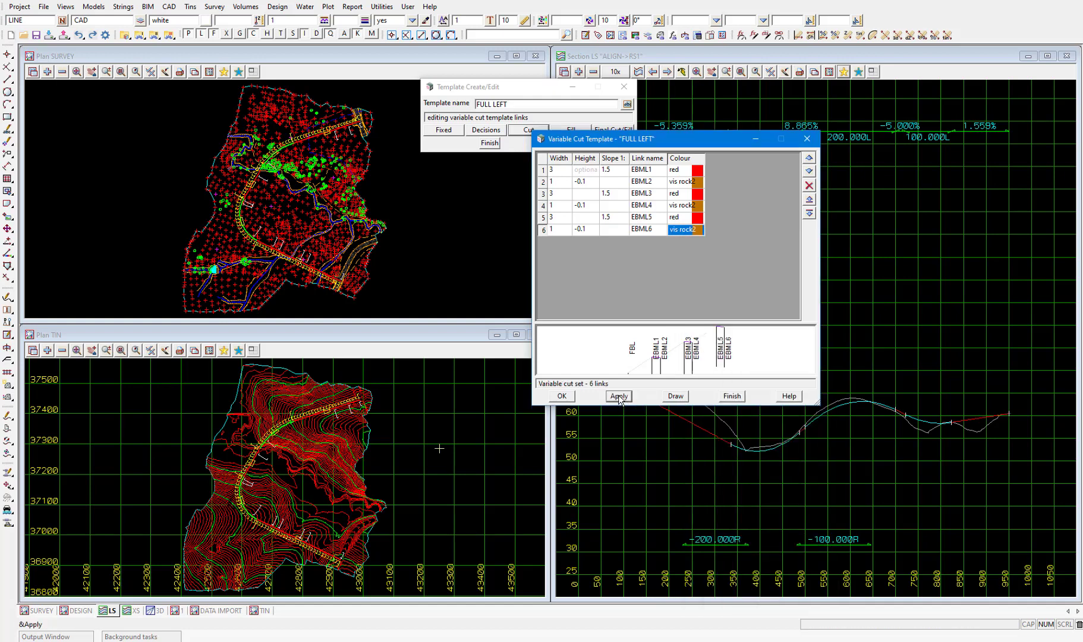
click(733, 396)
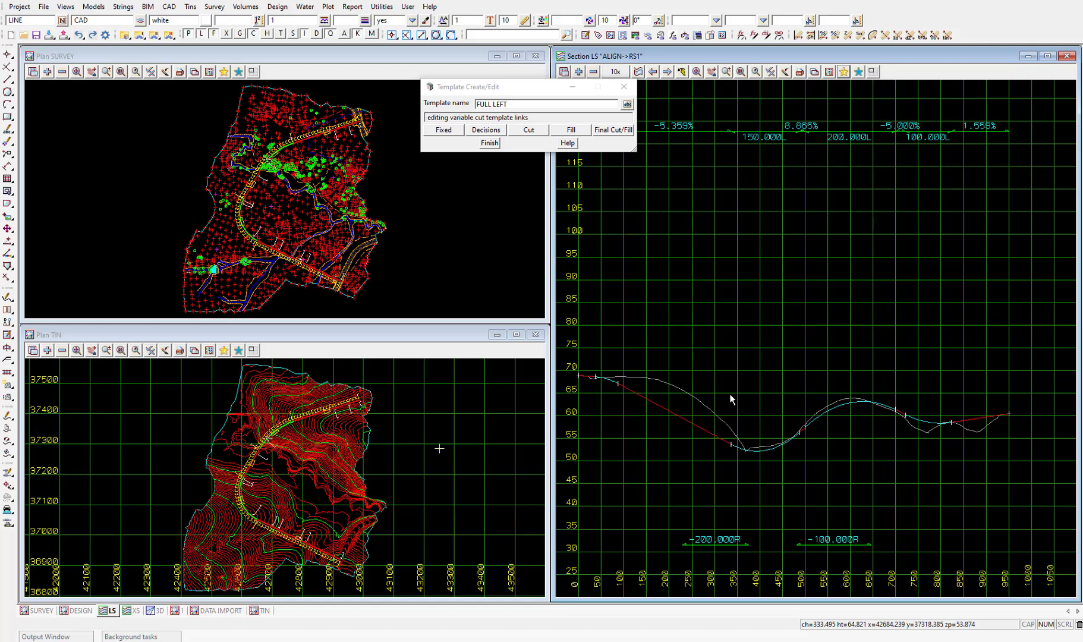
Review the FULL LEFT template's variable fill links and its final cut and fill slope settings.
click(581, 135)
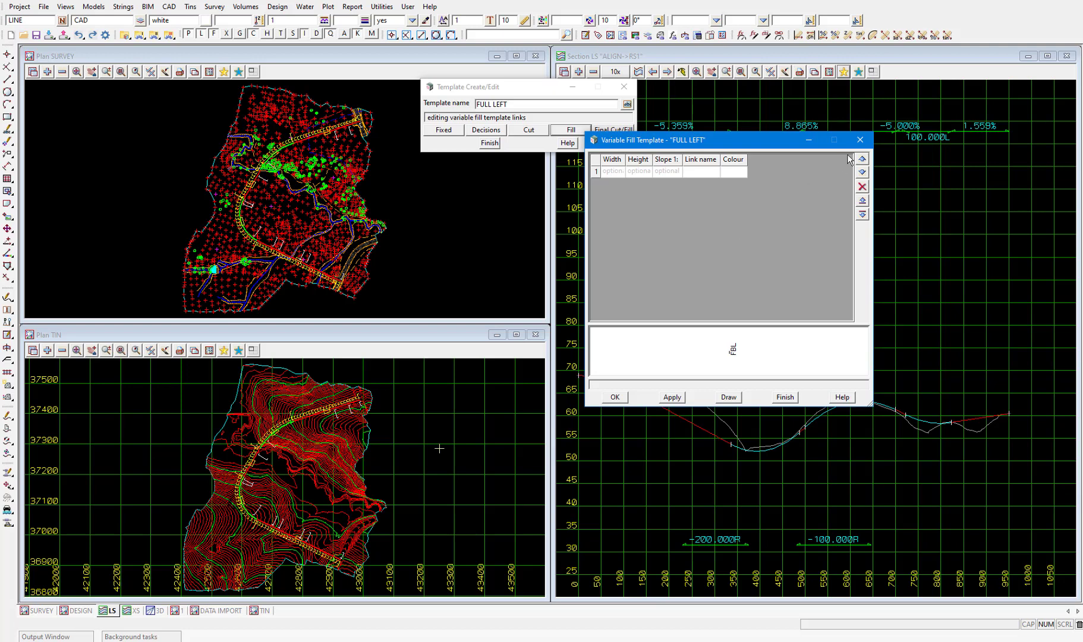
click(785, 397)
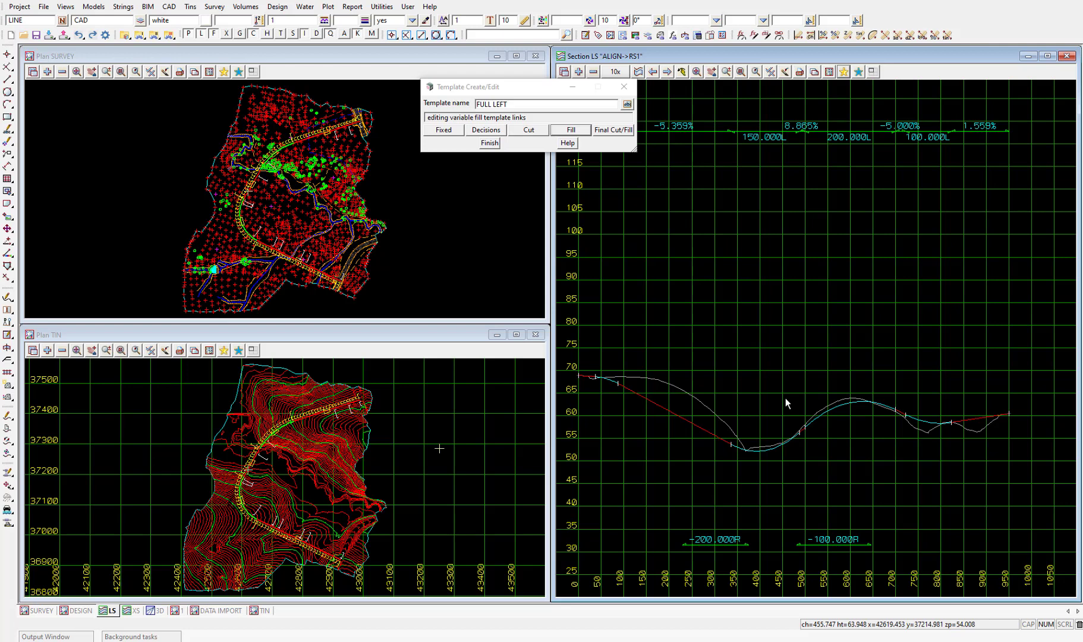
click(618, 132)
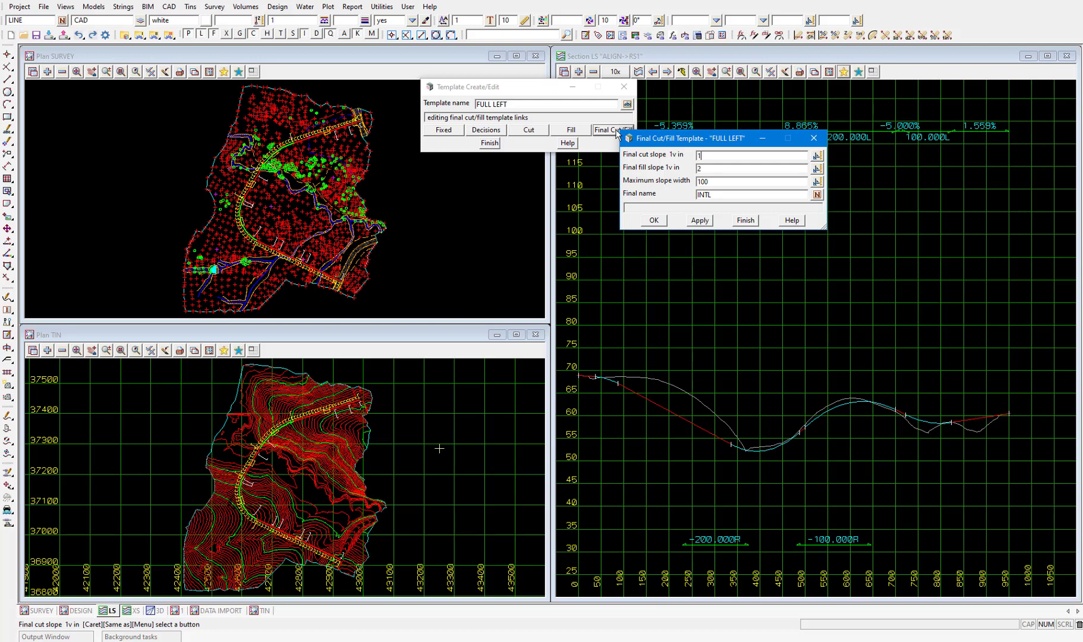
click(748, 219)
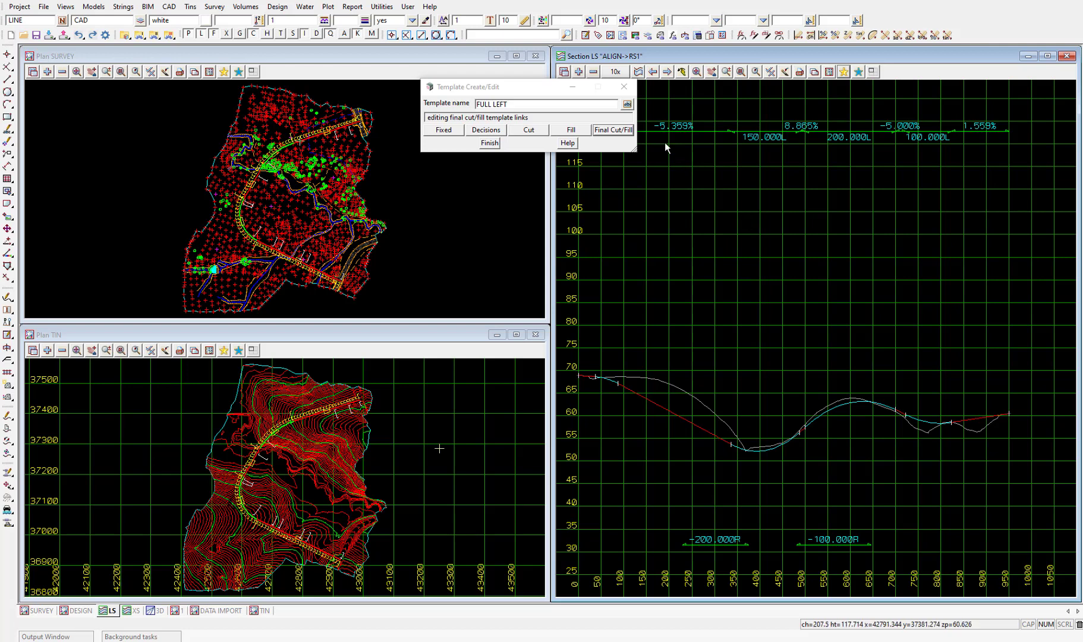
Load the FULL RIGHT template and set its KLR fixed link's colour to vis rd asphalt.
click(627, 104)
click(676, 170)
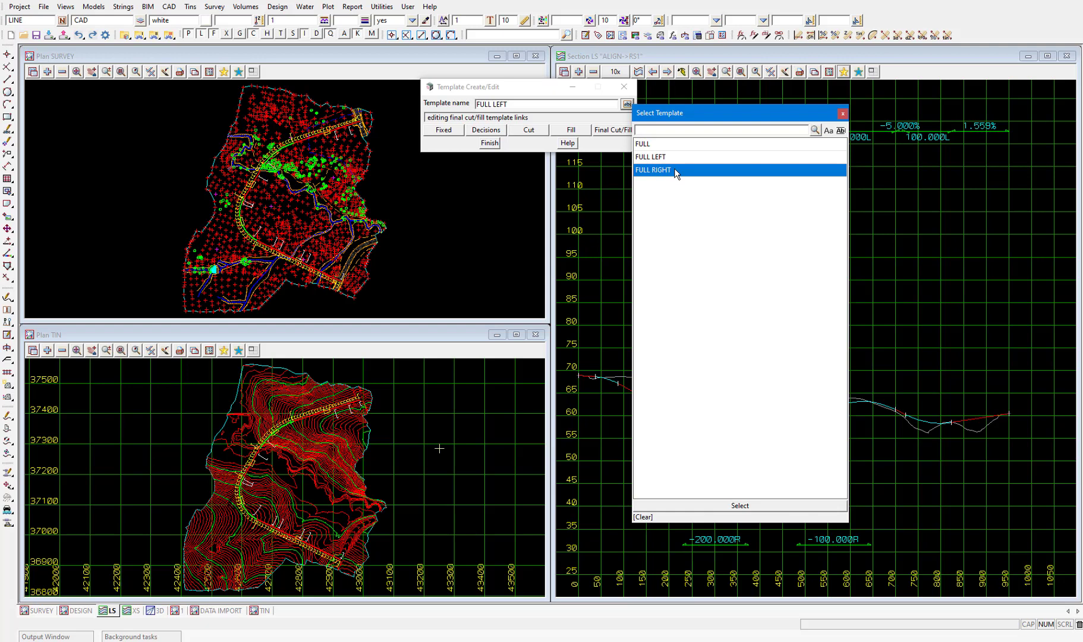
click(674, 169)
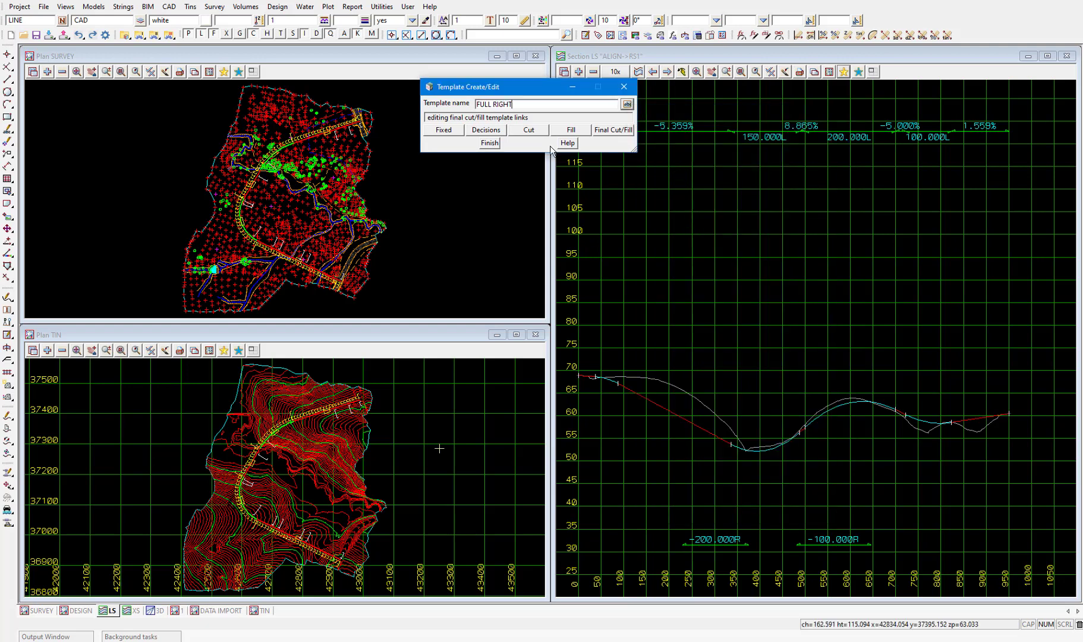
click(444, 131)
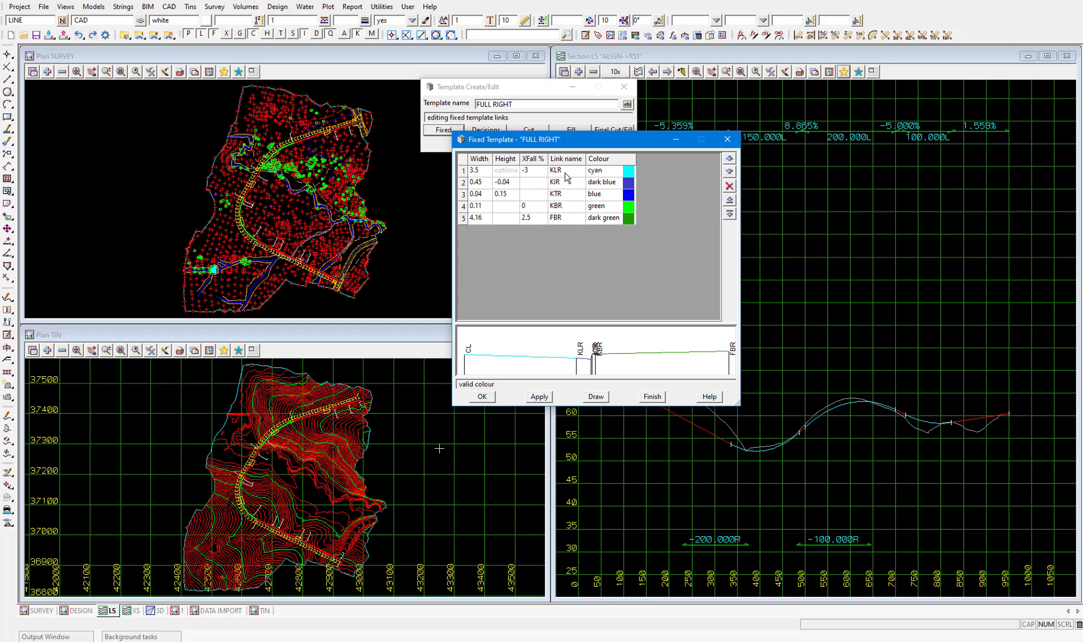
double_click(603, 172)
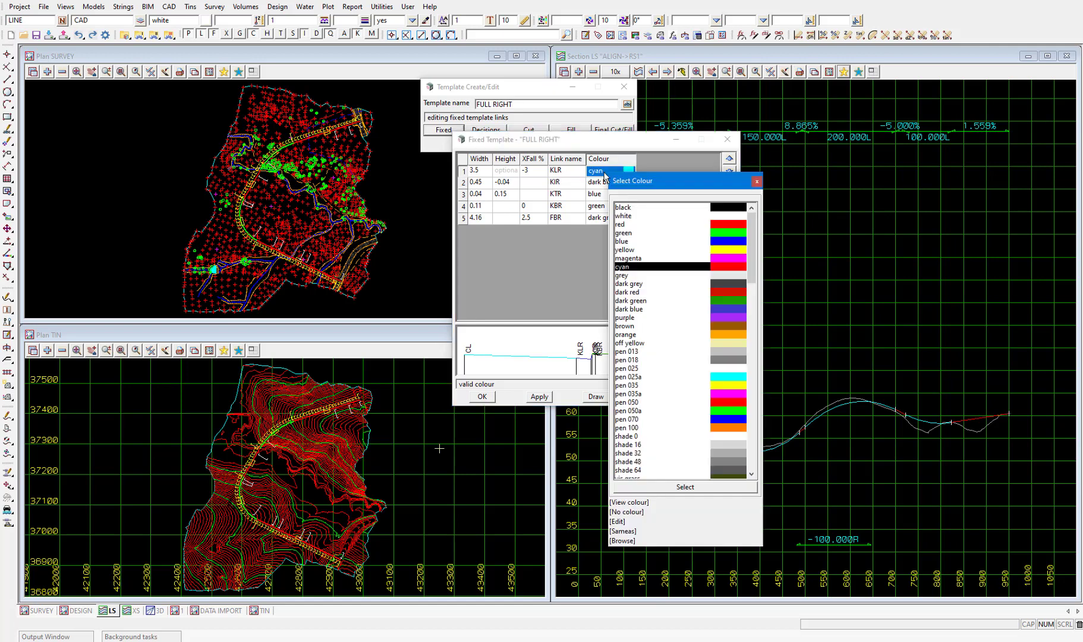
drag(752, 261, 758, 356)
double_click(684, 394)
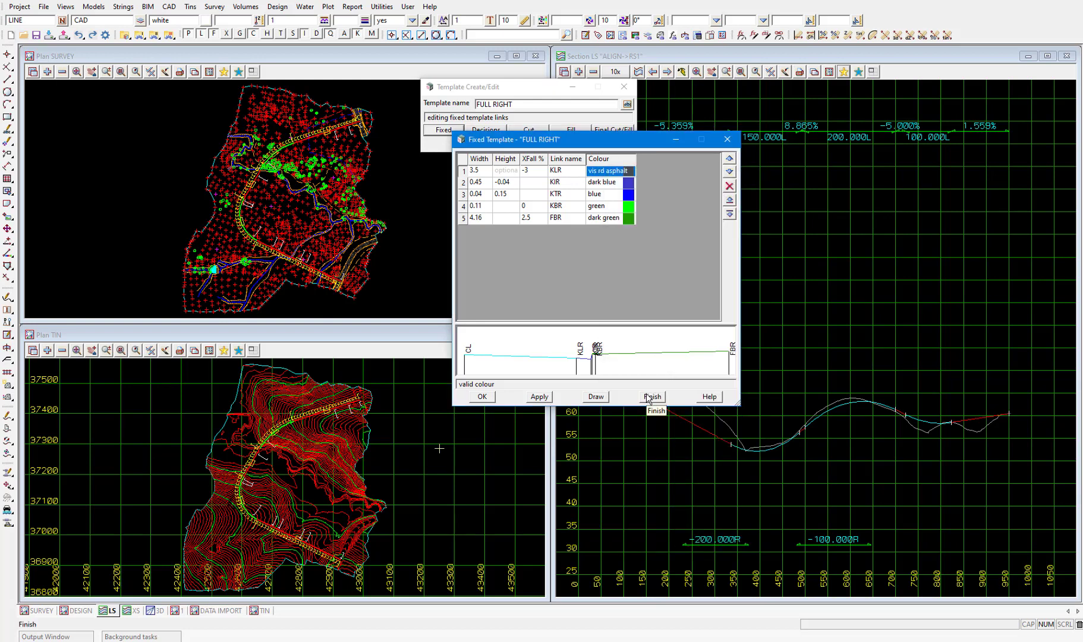
Set the colour of the KIR, KTR and KBR fixed links to vis concrete.
double_click(604, 183)
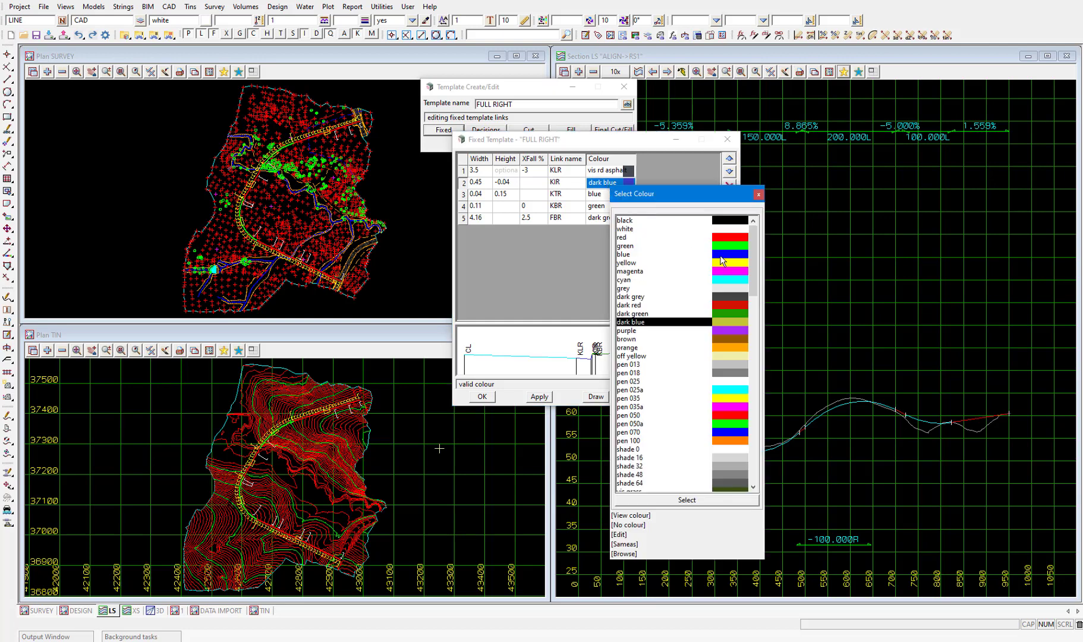
drag(748, 270, 752, 316)
double_click(647, 384)
double_click(605, 196)
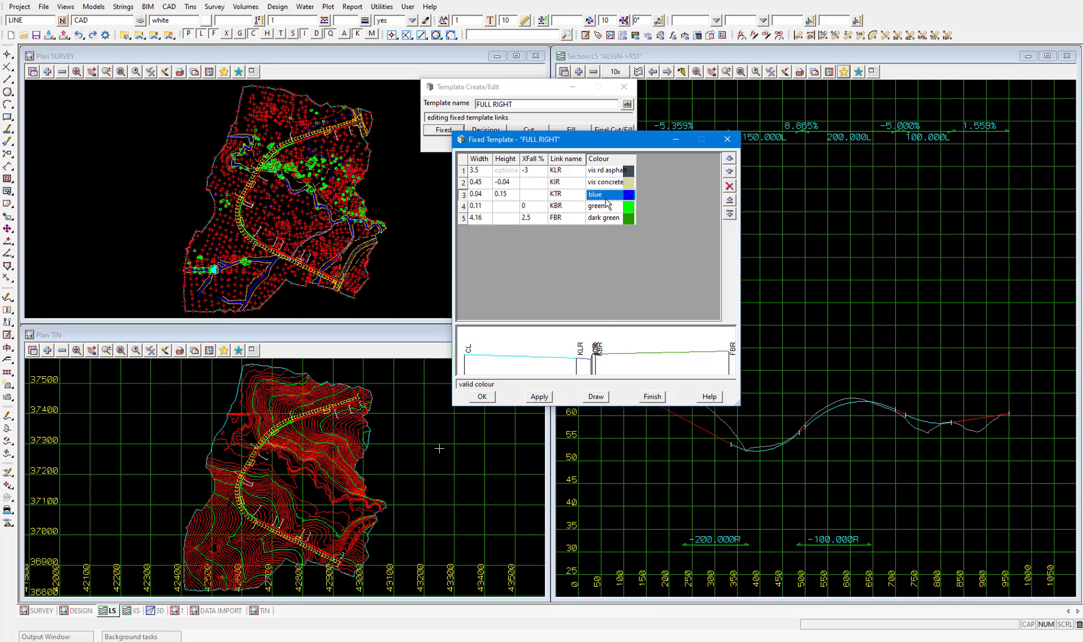
drag(753, 286, 754, 337)
double_click(682, 386)
double_click(602, 206)
drag(748, 279, 748, 332)
double_click(644, 394)
Give the FBR fixed link a visualisation colour, apply the FULL RIGHT fixed links and close their editor.
double_click(603, 220)
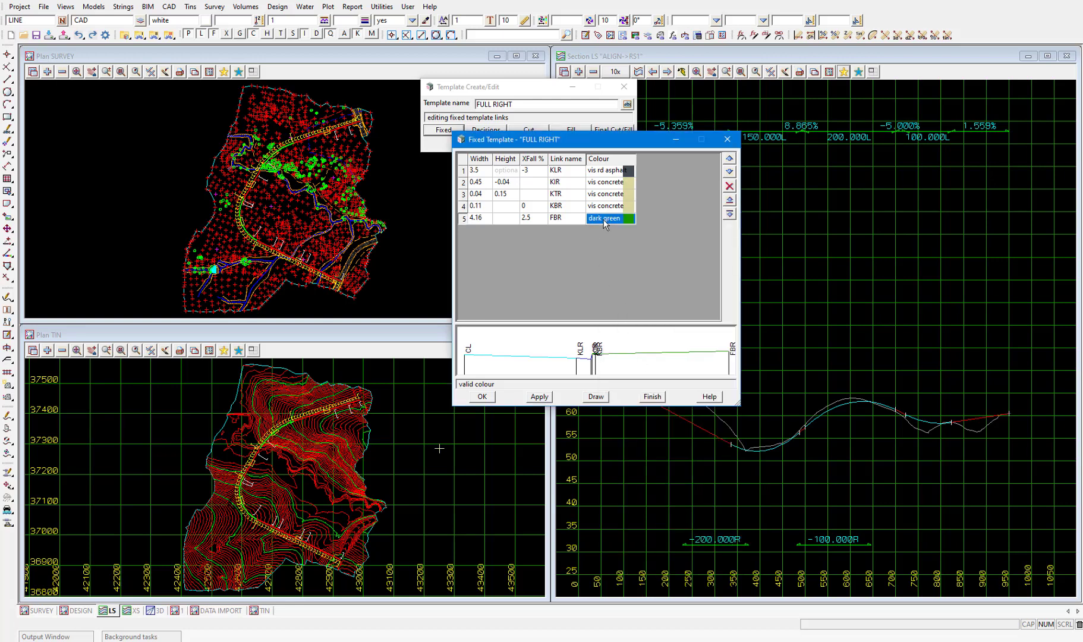
drag(750, 284, 750, 335)
double_click(660, 408)
click(539, 397)
click(652, 396)
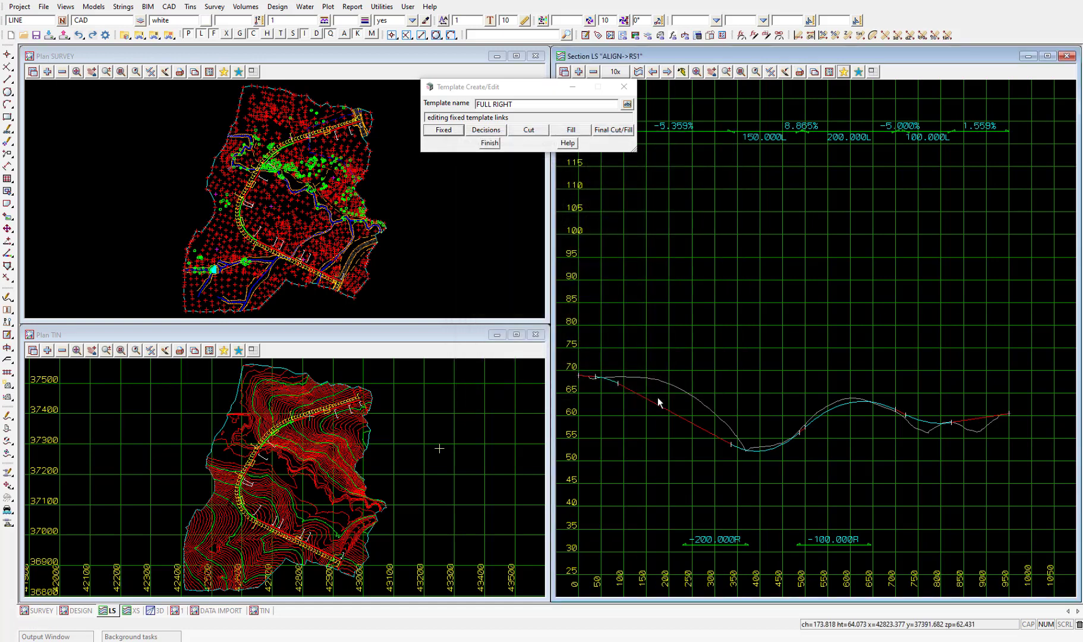
In the FULL RIGHT template's variable cut links, set the colour of EBMR1, EBMR3 and EBMR5 to red.
click(527, 131)
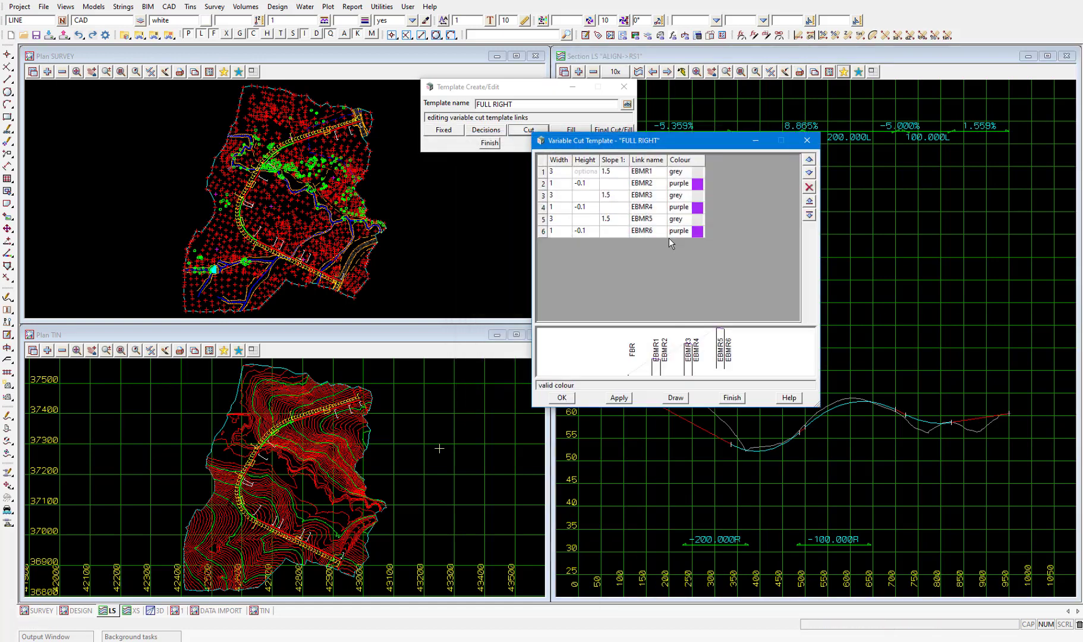
double_click(678, 173)
double_click(699, 224)
double_click(683, 198)
double_click(707, 249)
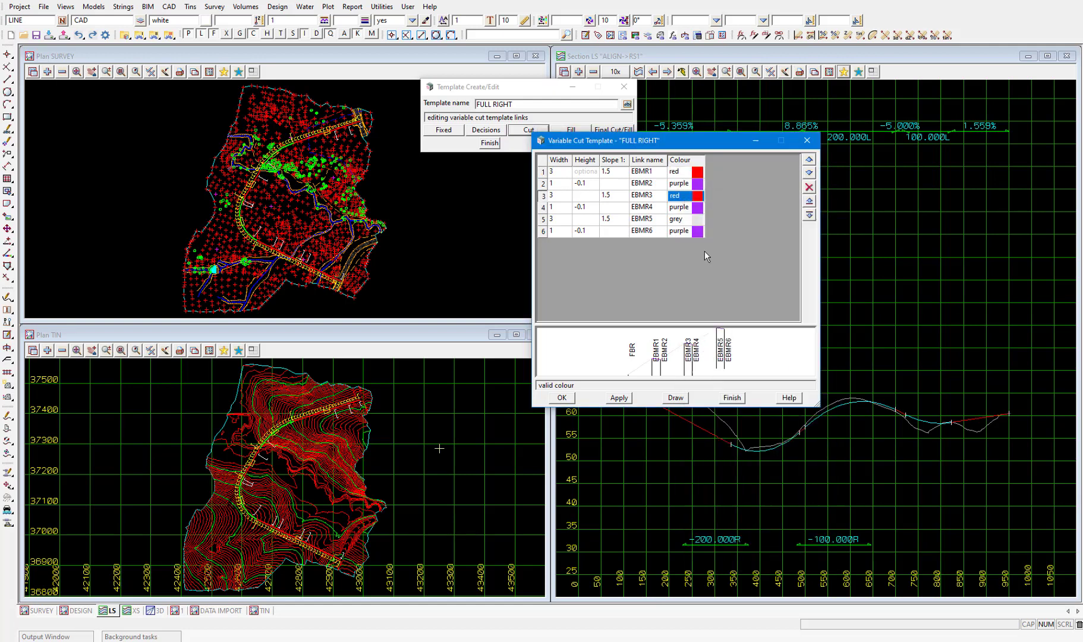
double_click(691, 221)
double_click(708, 273)
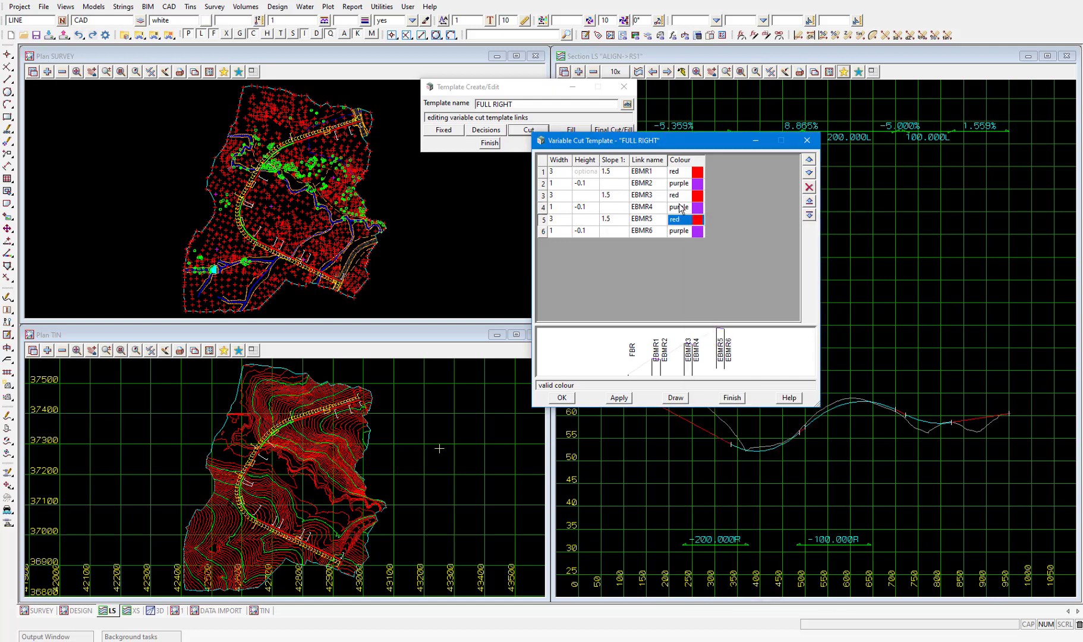
Set the colour of cut links EBMR2, EBMR4 and EBMR6 to vis rock2.
double_click(681, 184)
drag(828, 272, 832, 345)
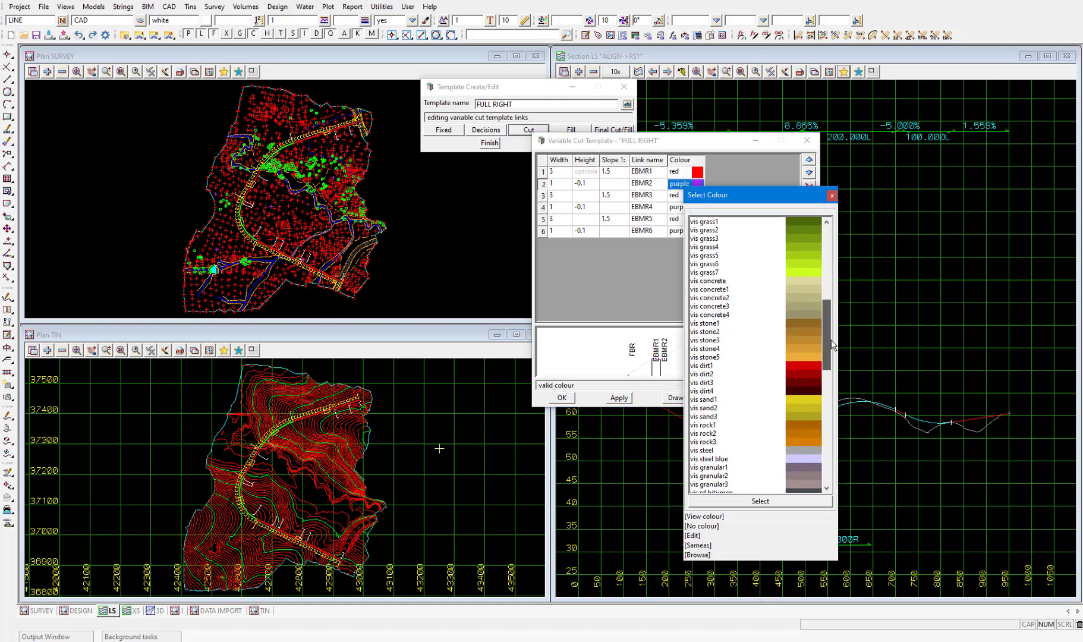
double_click(722, 433)
double_click(676, 207)
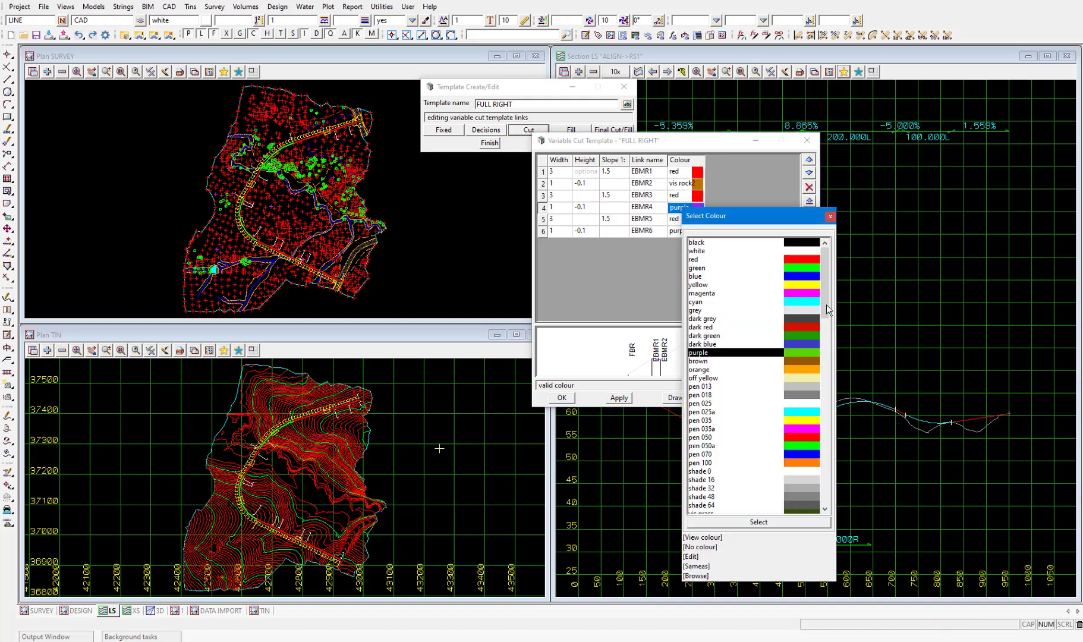
drag(824, 261, 818, 388)
double_click(718, 437)
click(684, 232)
double_click(685, 236)
drag(828, 330, 823, 404)
double_click(713, 470)
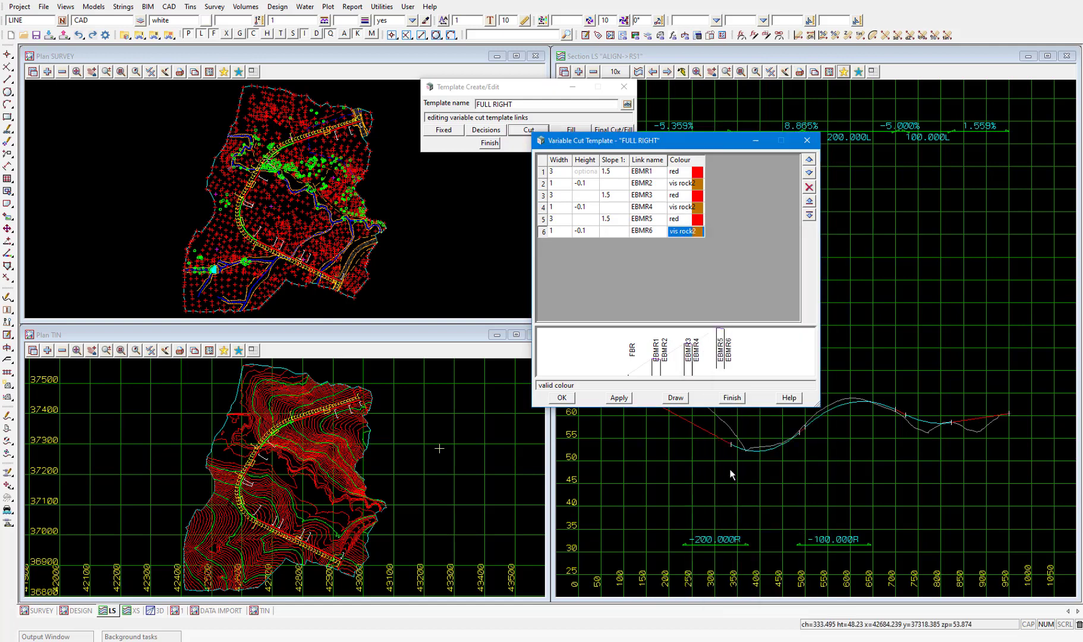
Apply the FULL RIGHT variable cut links and finish editing the templates.
click(620, 398)
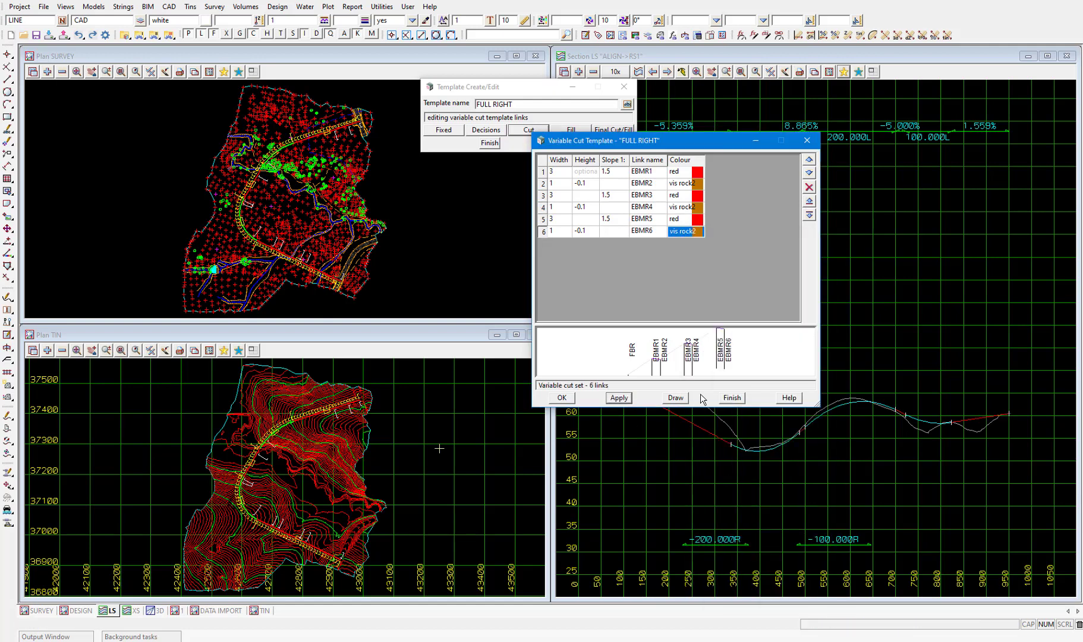
click(732, 399)
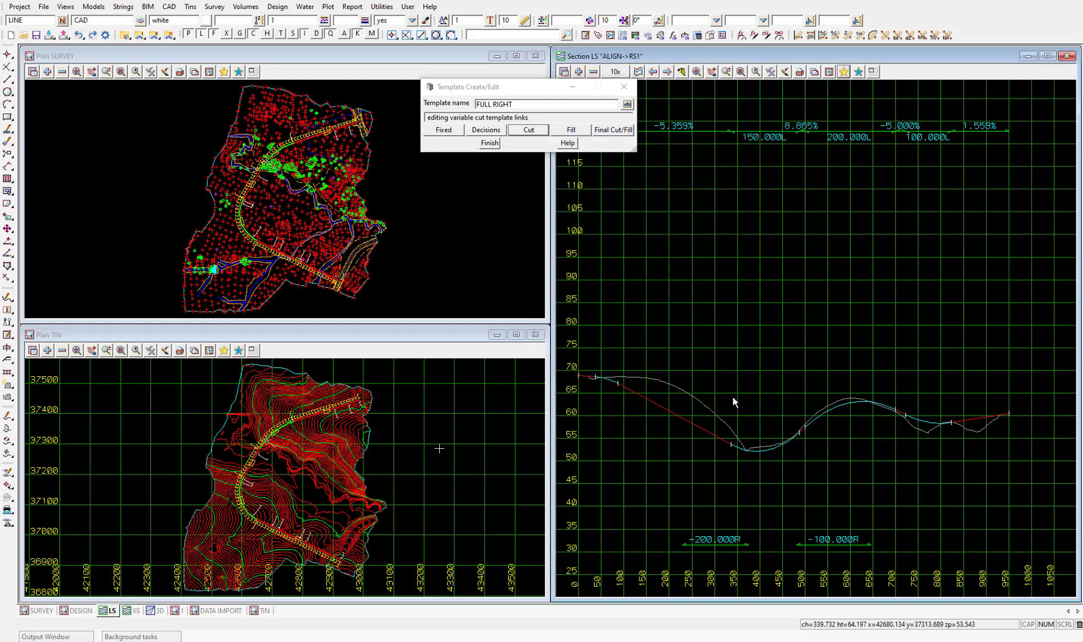
click(488, 143)
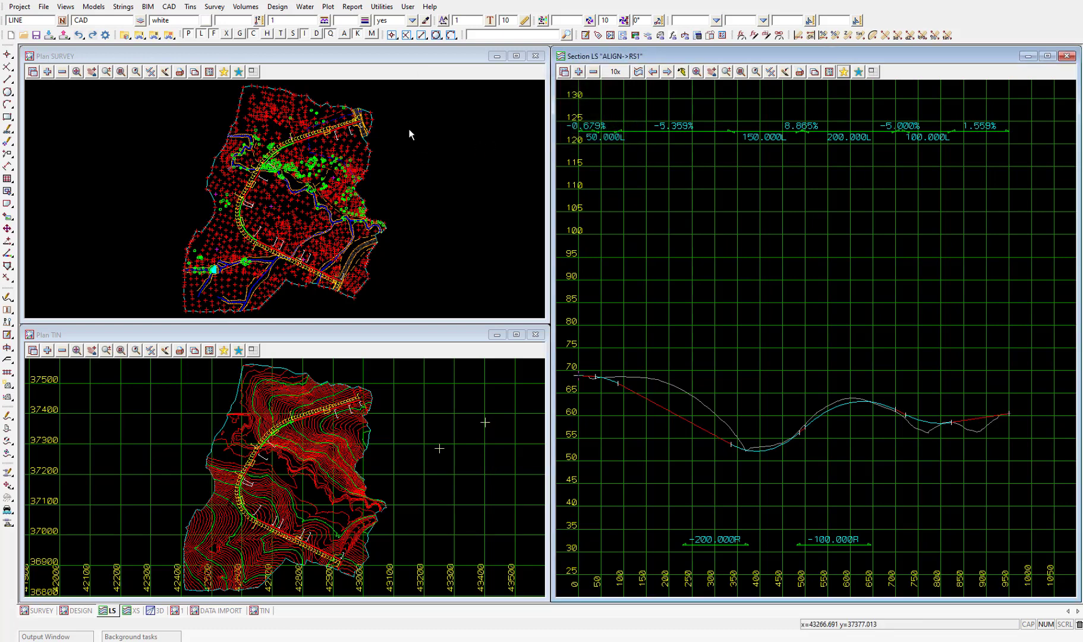
Start a new Apply Template function and name it RS1.
click(285, 8)
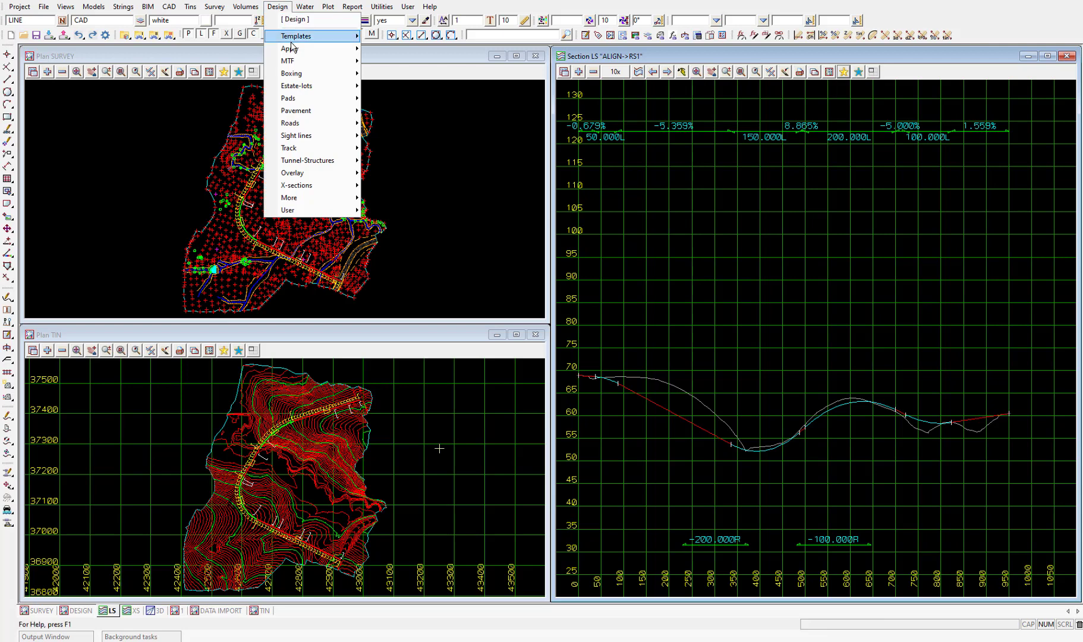
mouse_move(292, 51)
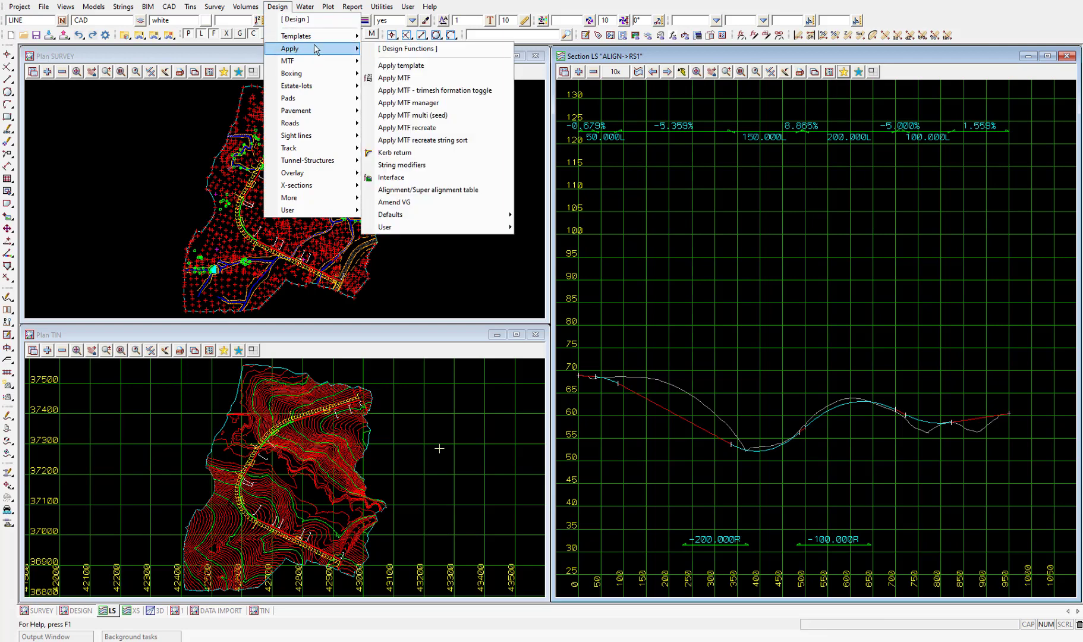
click(437, 66)
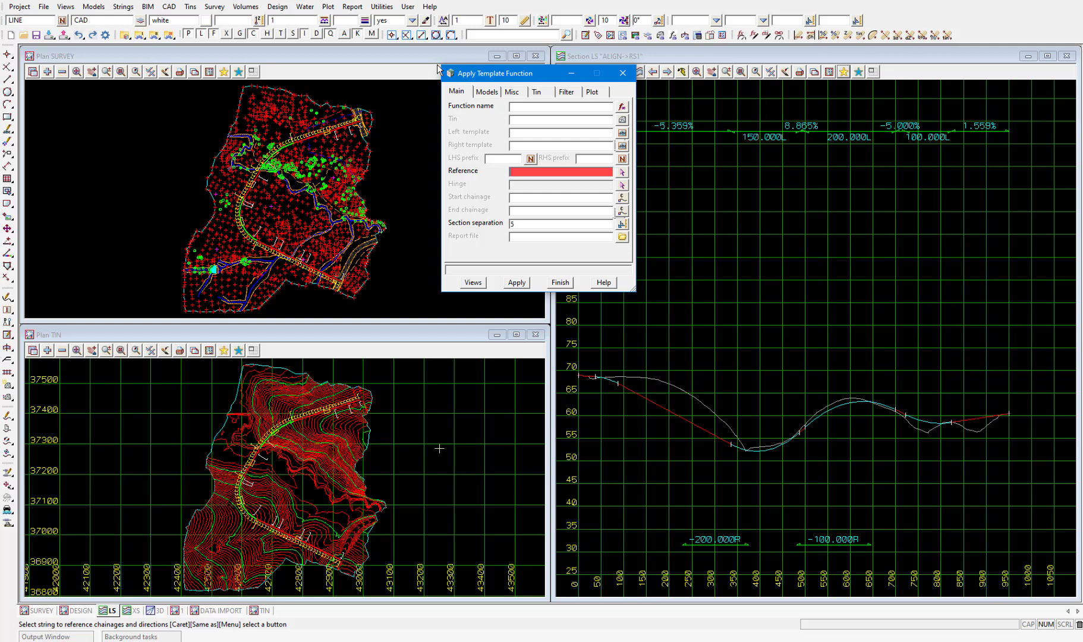
click(534, 109)
text(RS1)
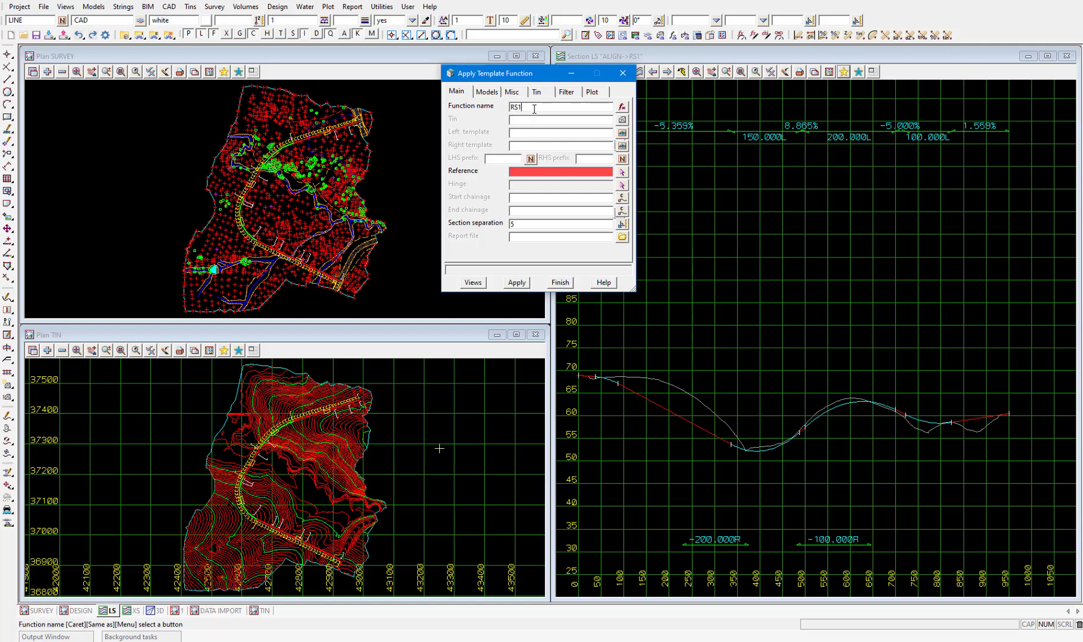
key(Return)
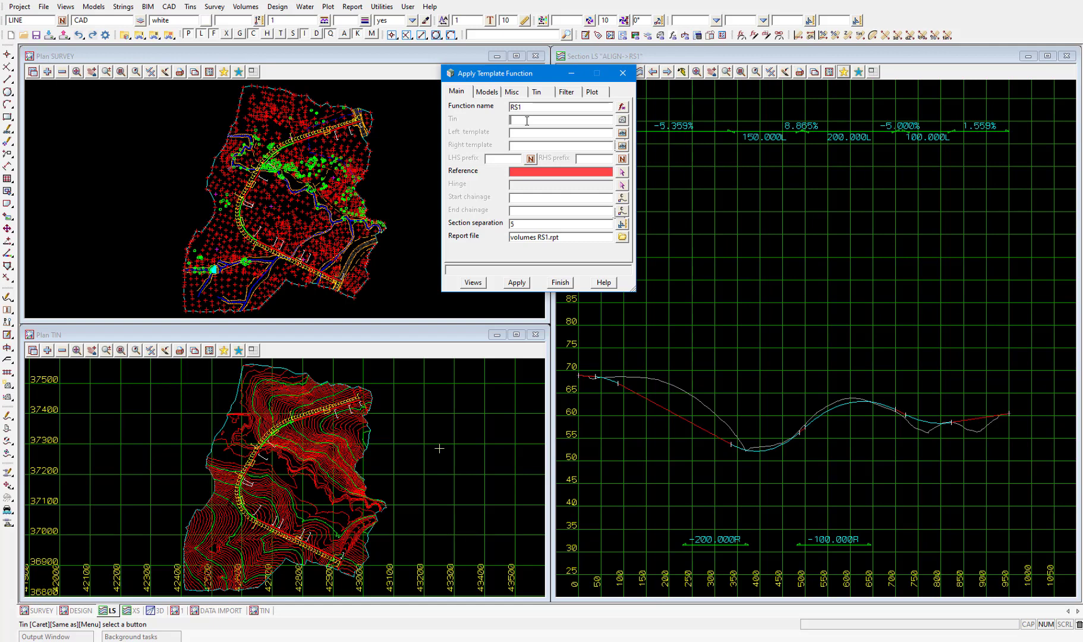
Set the function's tin to GROUND, its left template to FULL LEFT and its right template to FULL RIGHT.
click(622, 120)
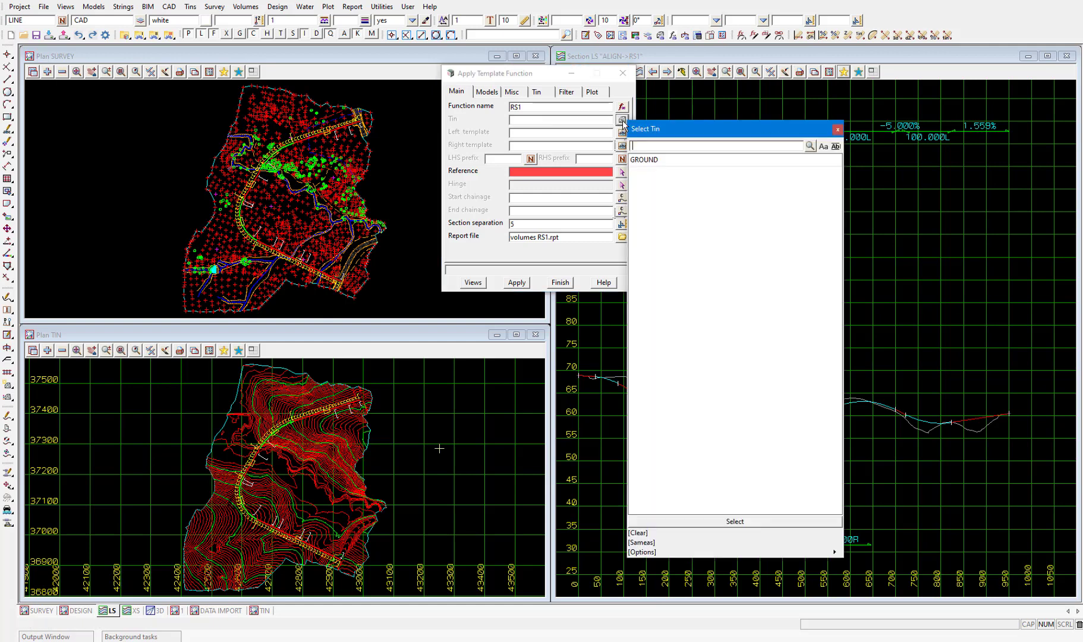
double_click(643, 159)
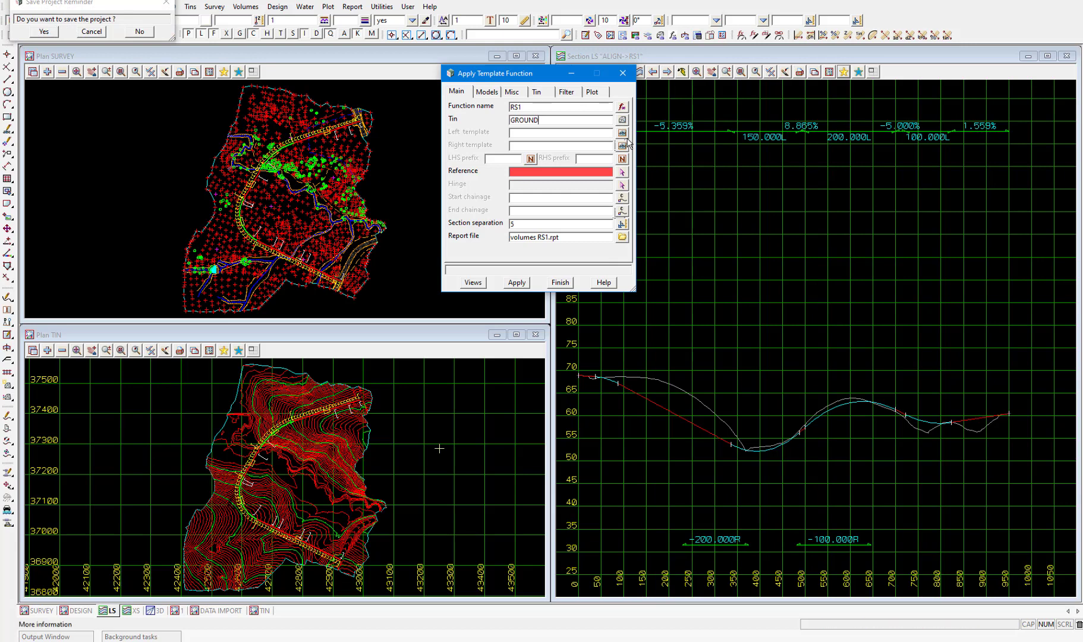
click(622, 132)
double_click(647, 186)
click(622, 145)
double_click(647, 212)
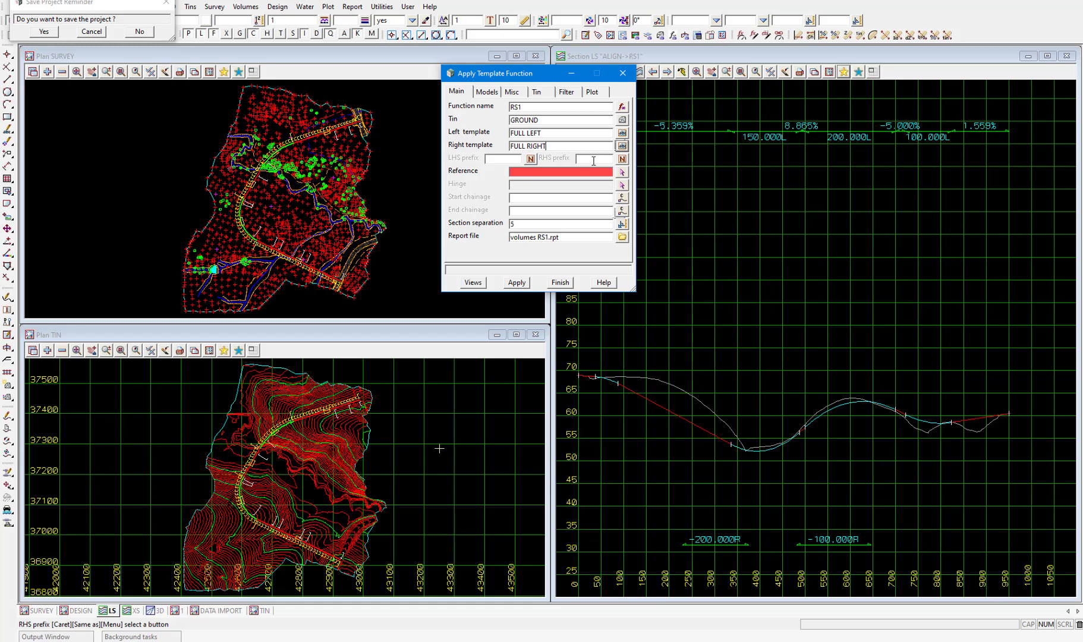
Pick the RS1 alignment in the long section as the function's reference string.
click(622, 173)
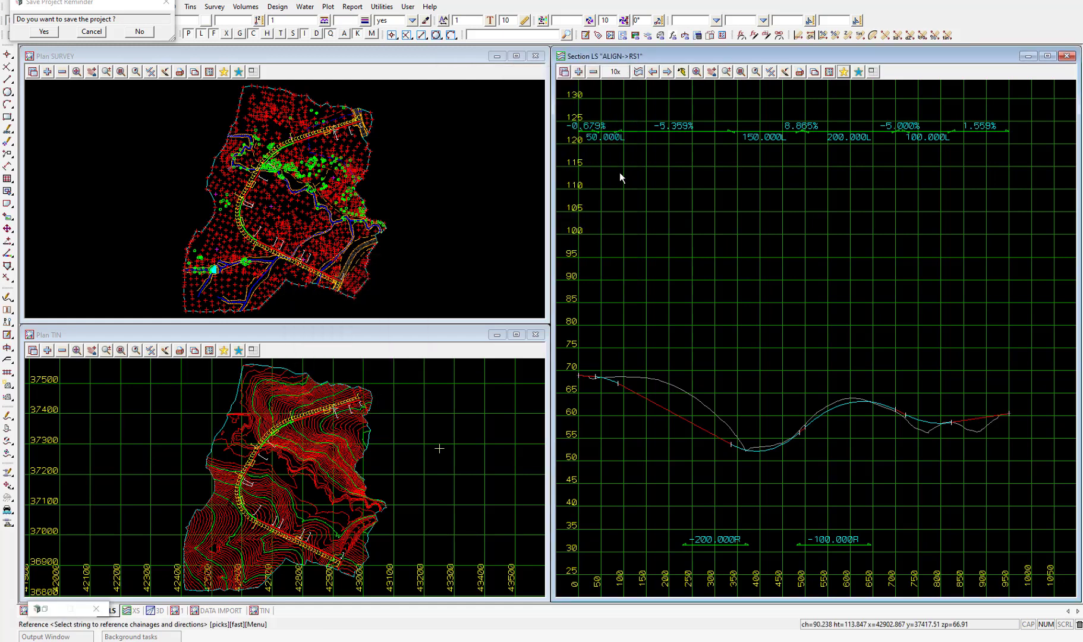
click(654, 403)
middle_click(653, 402)
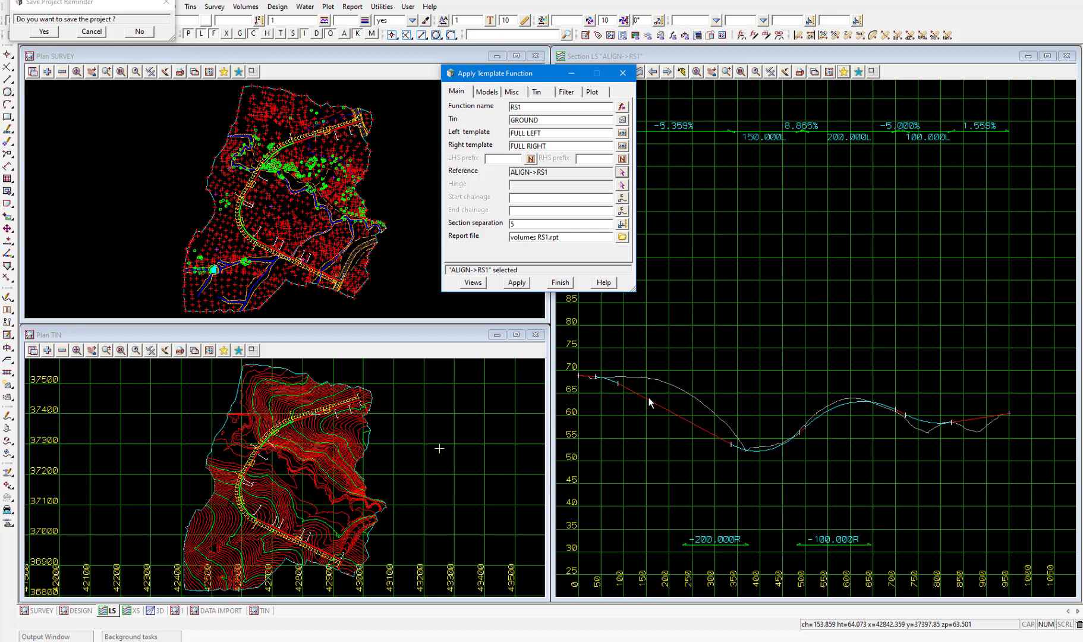
Measure the start chainage from the existing RD EB road edge vertex near chainage 20 in the survey plan, giving 21.8605.
click(622, 199)
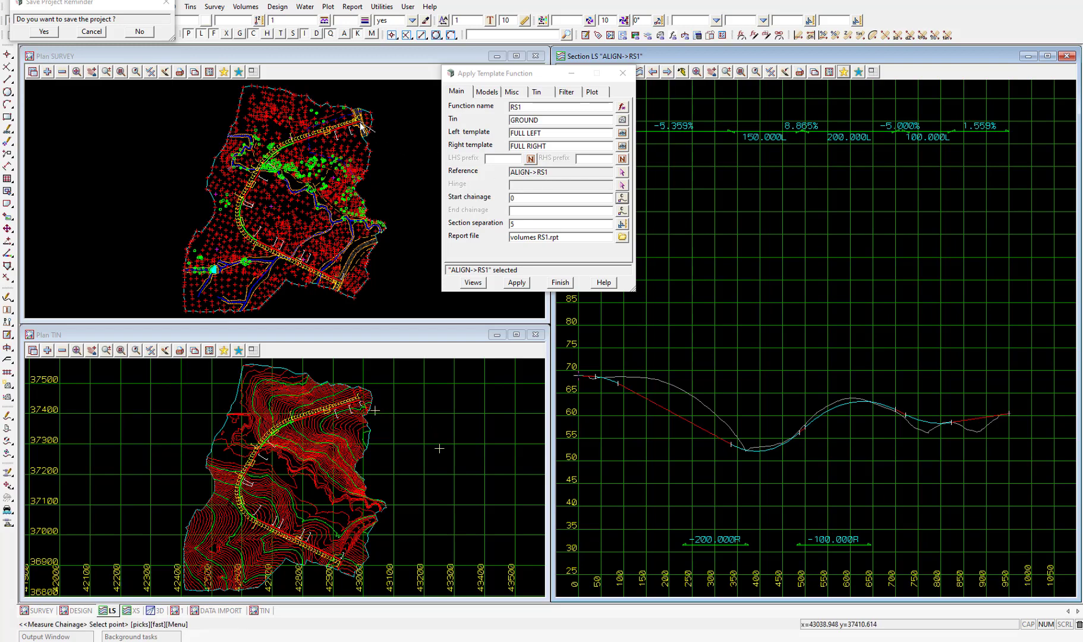
scroll(345, 122, up, 5)
click(341, 120)
scroll(340, 121, up, 5)
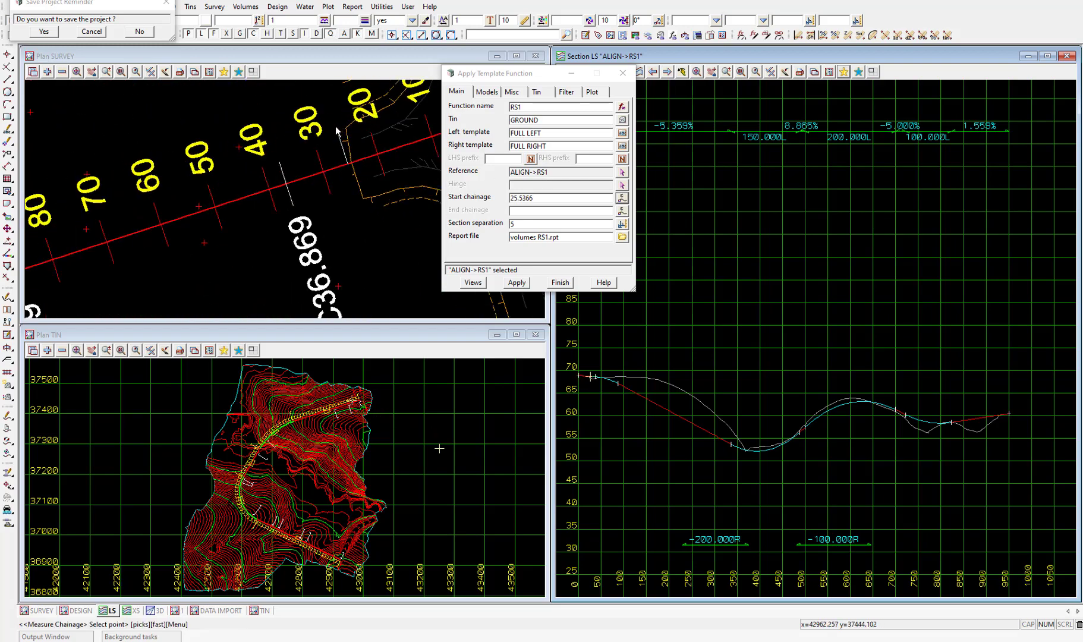
click(366, 183)
scroll(366, 183, up, 3)
click(375, 182)
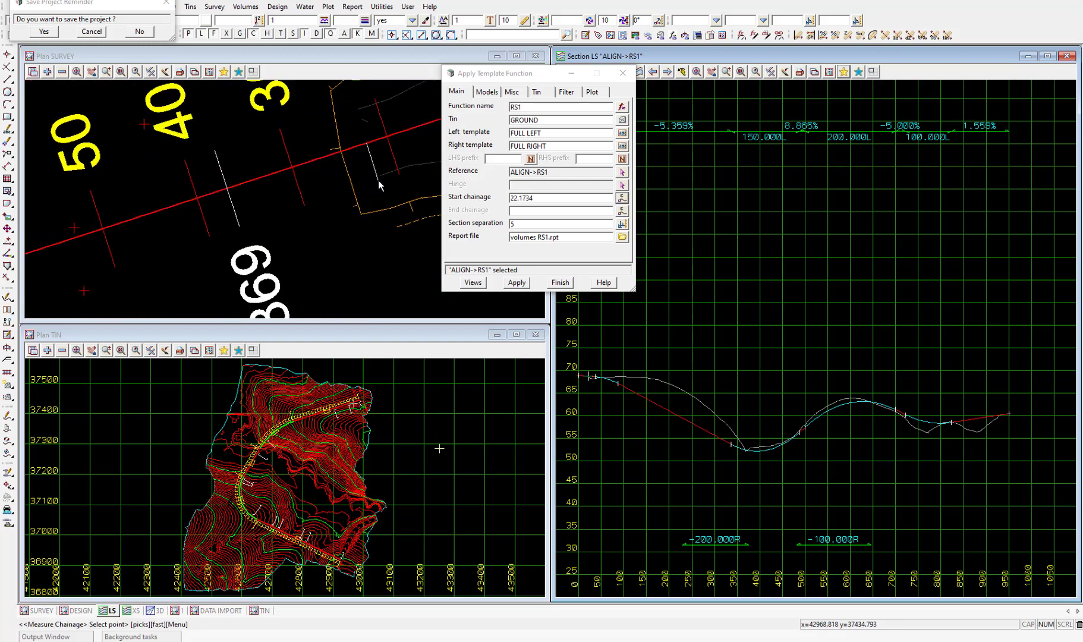
click(378, 178)
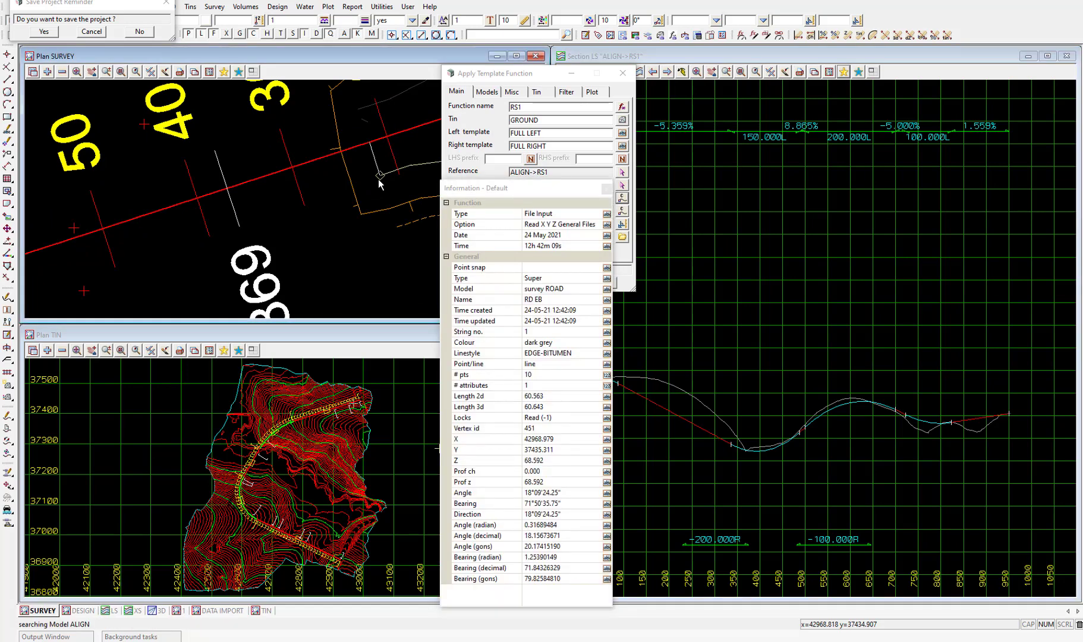
middle_click(378, 178)
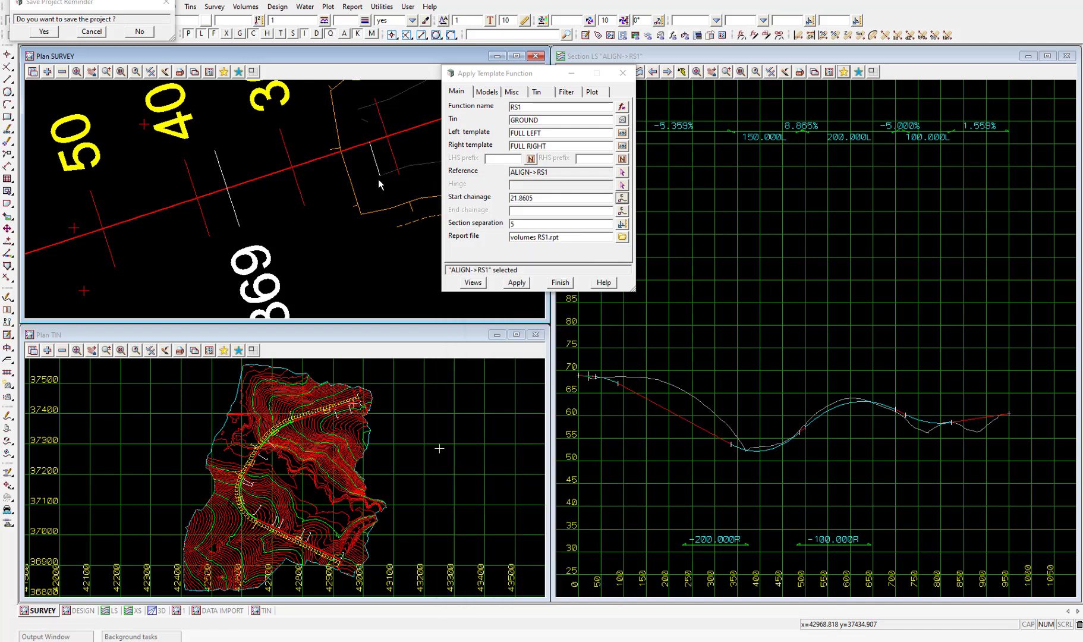
Measure the end chainage from the RD EB road edge vertex at the alignment's far end, giving 928.6435.
scroll(393, 134, down, 6)
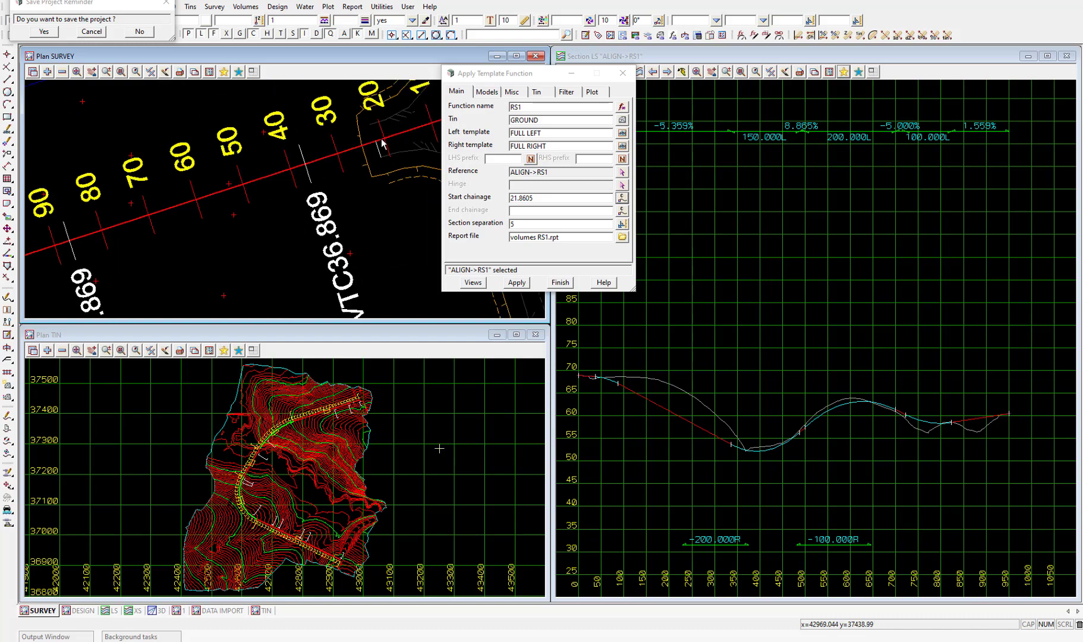
scroll(394, 131, down, 3)
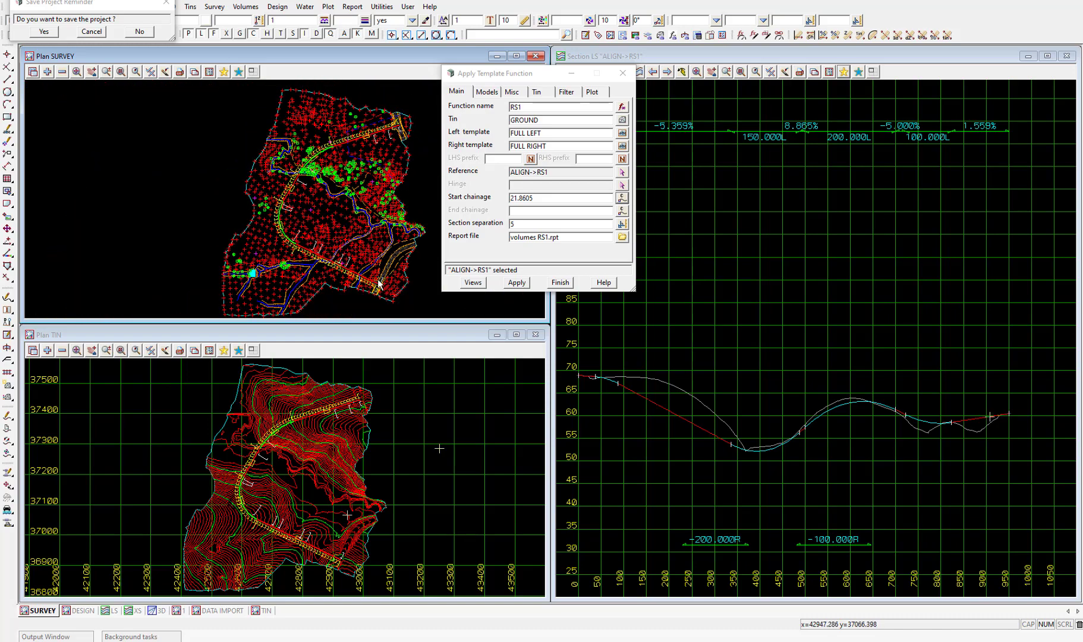
scroll(383, 306, up, 8)
scroll(362, 261, up, 5)
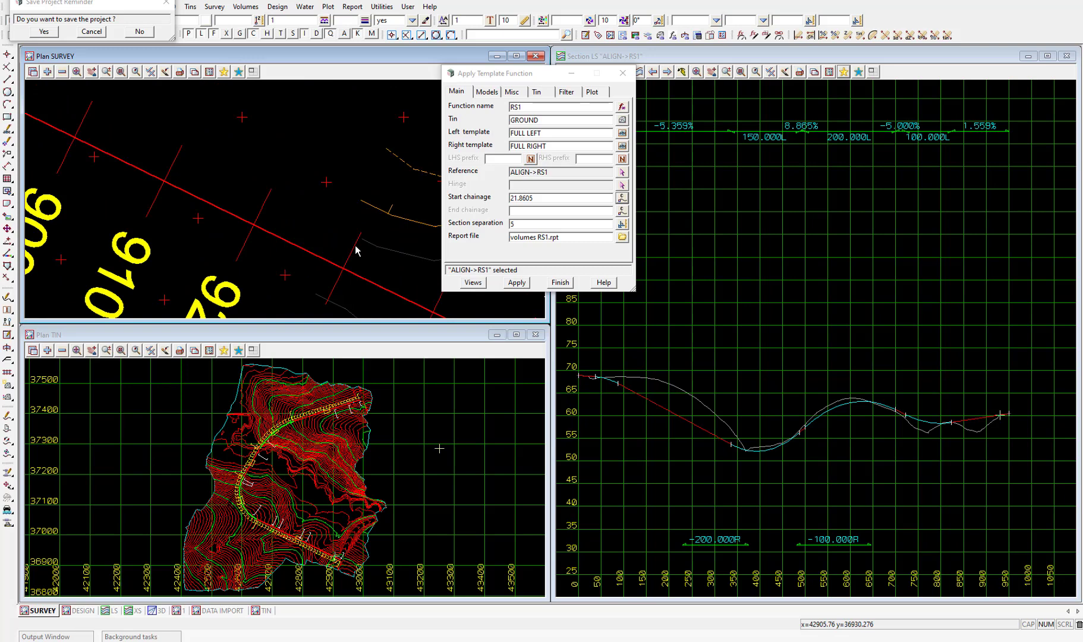
click(622, 211)
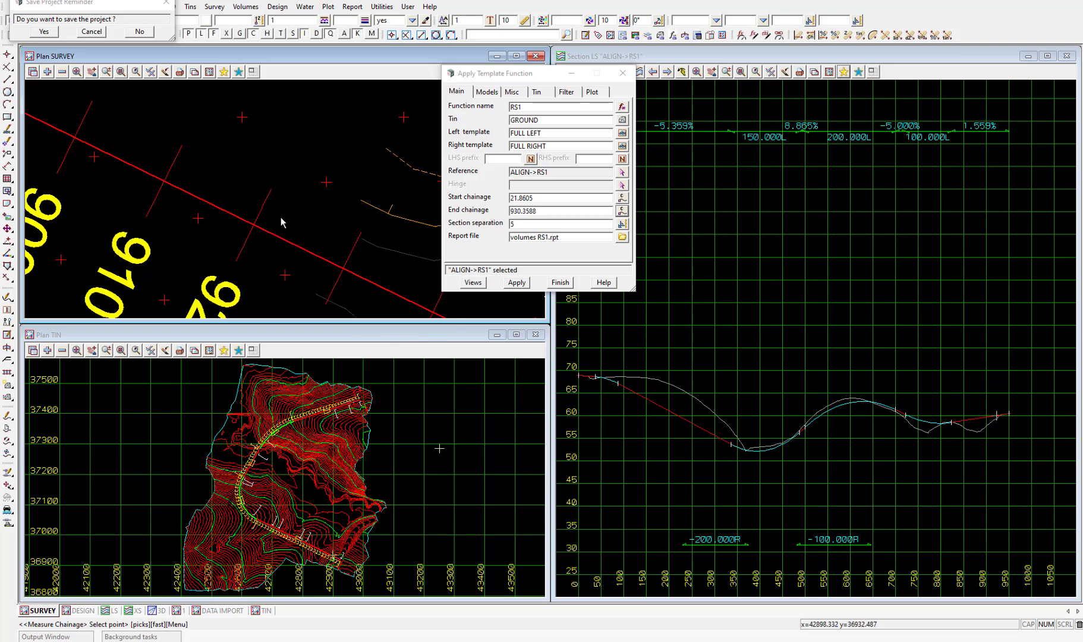
scroll(281, 223, down, 1)
scroll(300, 295, up, 1)
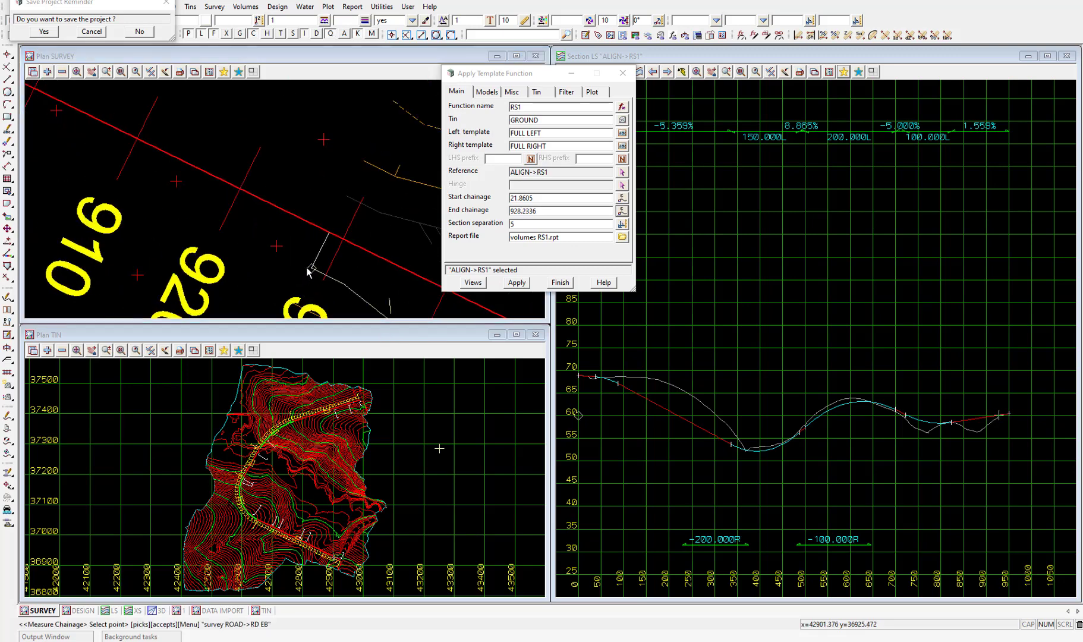
click(310, 270)
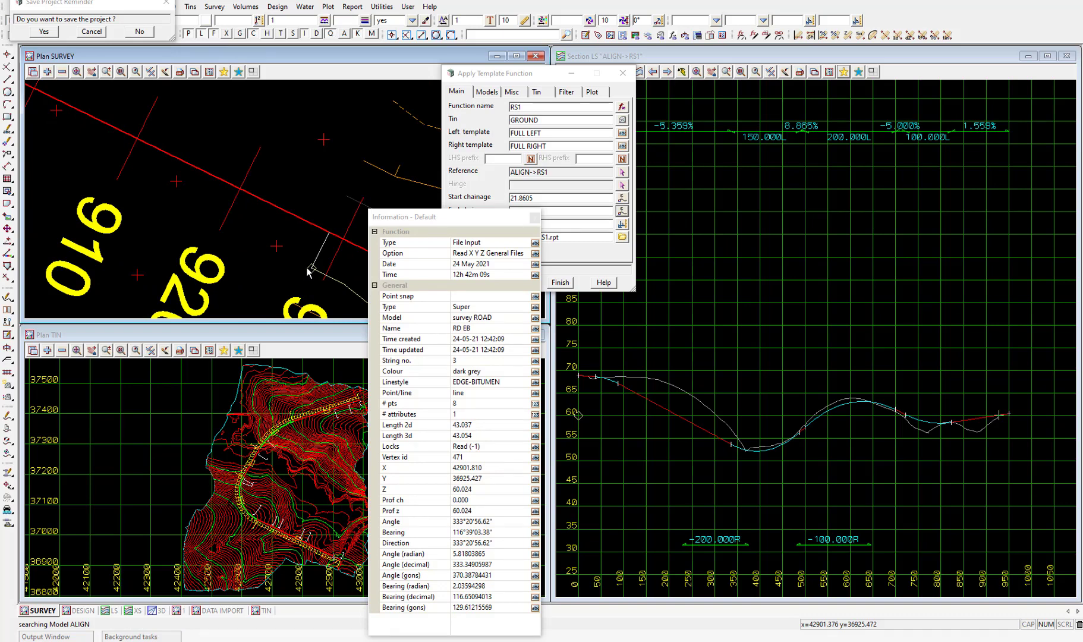
middle_click(309, 271)
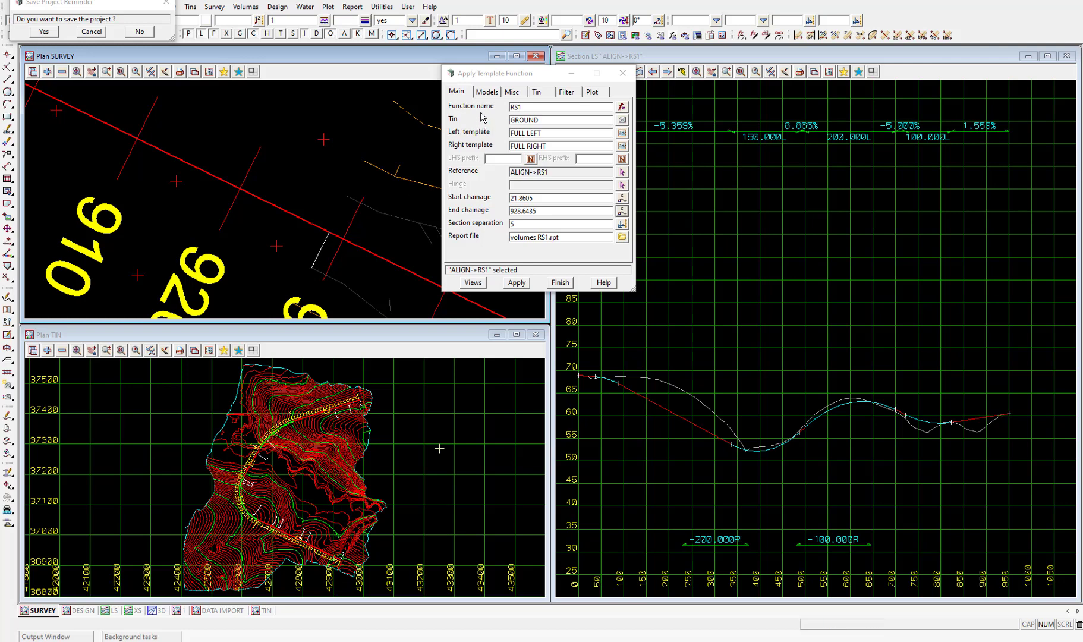
Review the function's output models and road tin settings, and apply the RS1 template function.
click(488, 93)
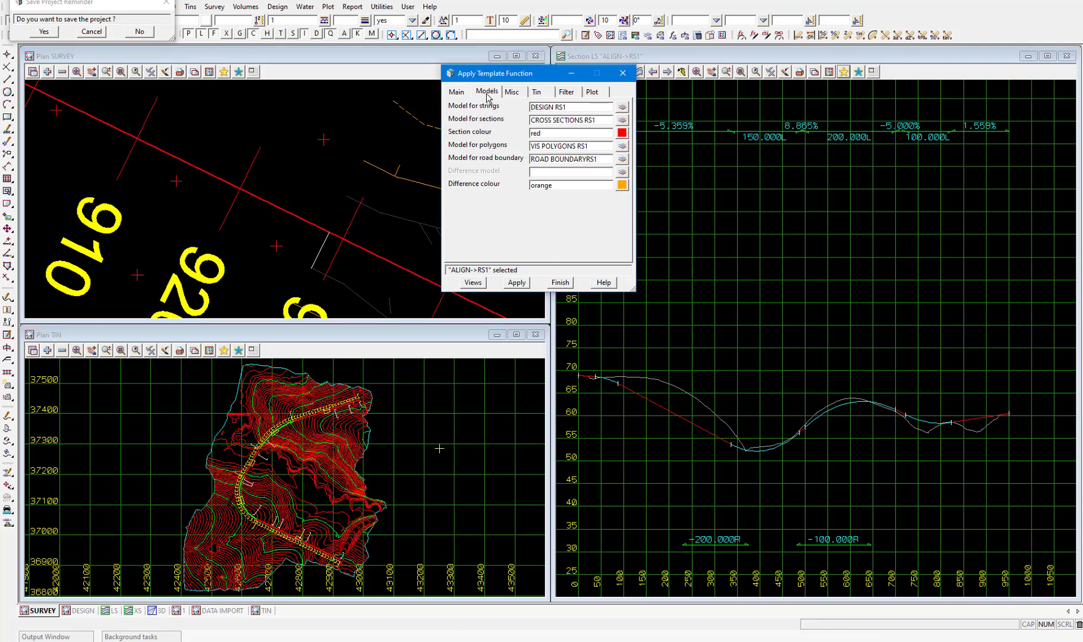
click(538, 93)
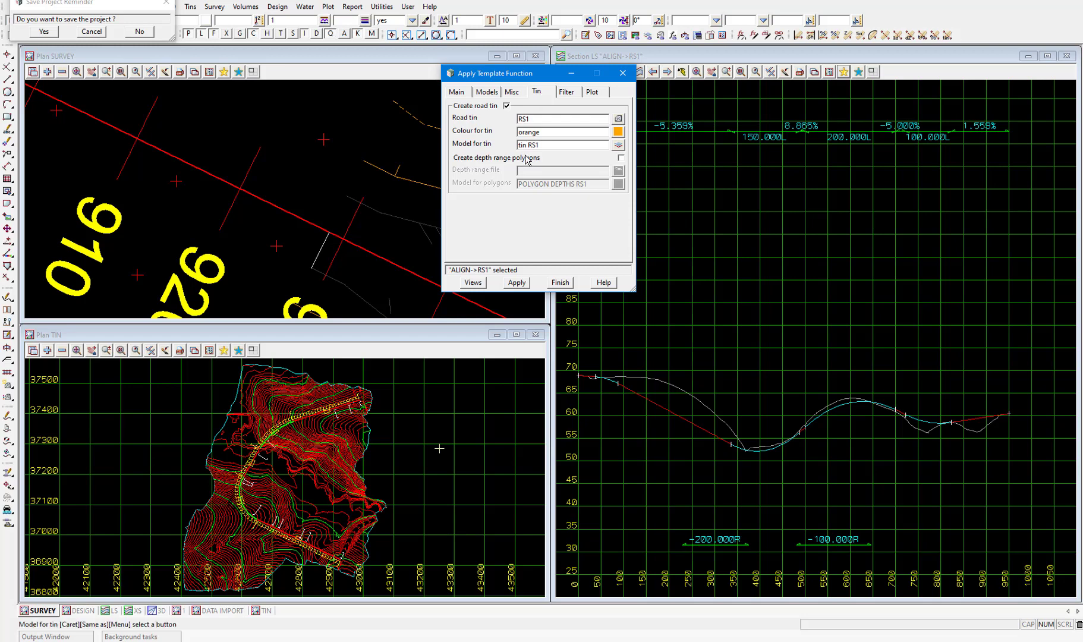
click(517, 283)
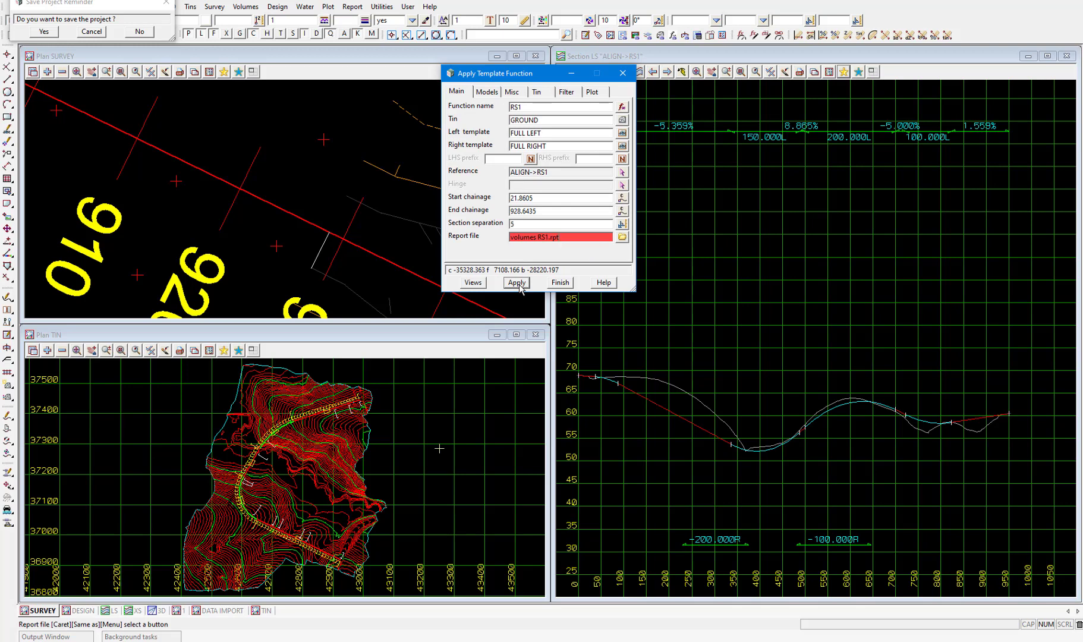
Check the cut, fill and balance volumes and the report file options, and finish the Apply Template function.
drag(563, 270, 447, 272)
click(447, 272)
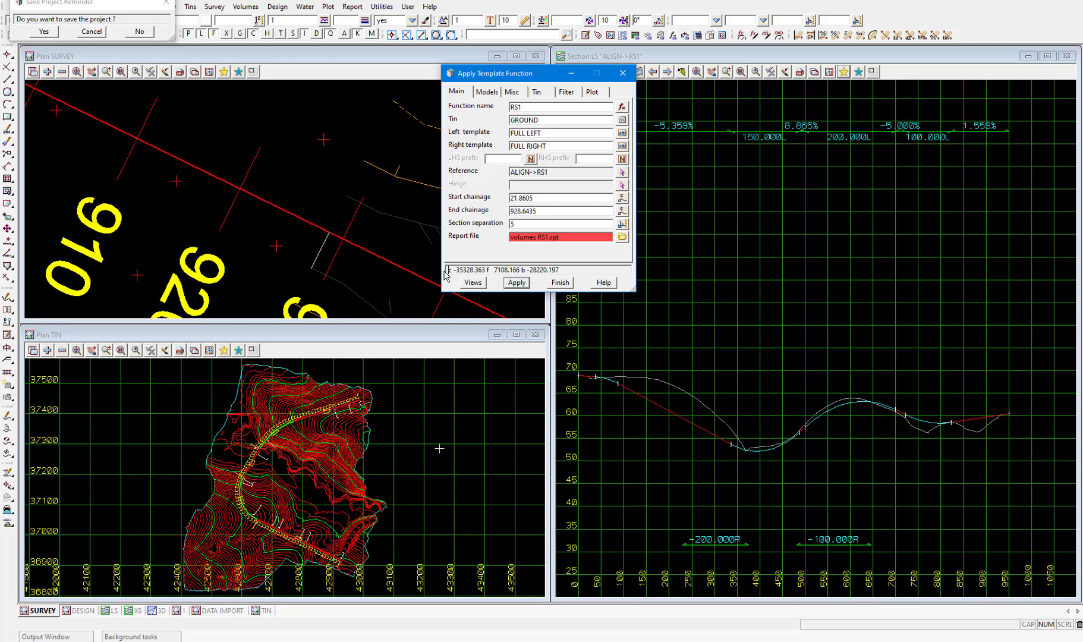
click(622, 237)
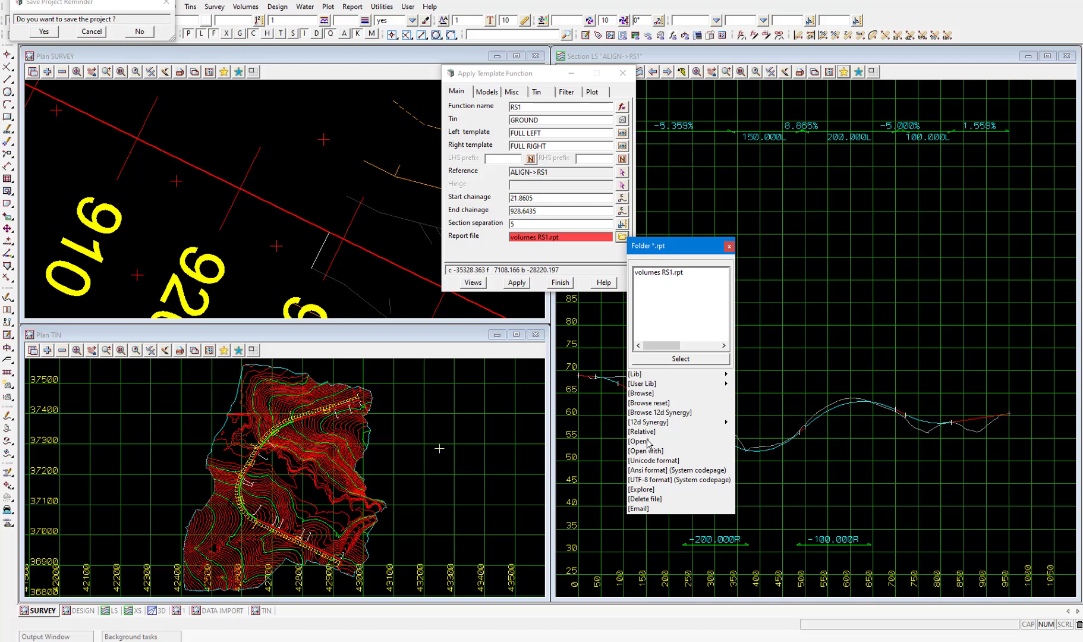
click(729, 246)
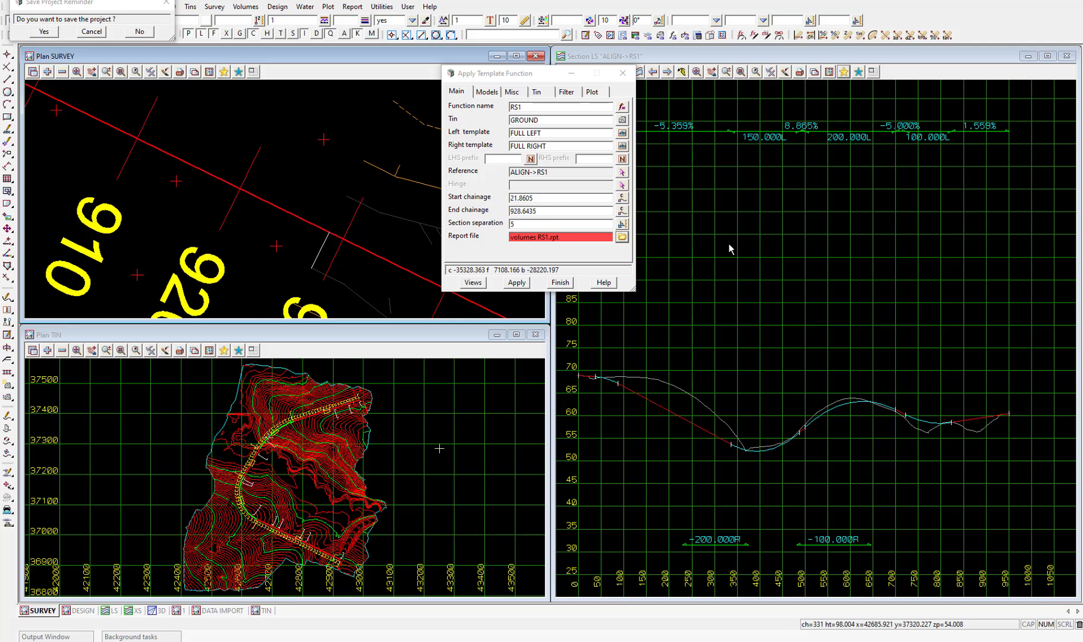
click(560, 283)
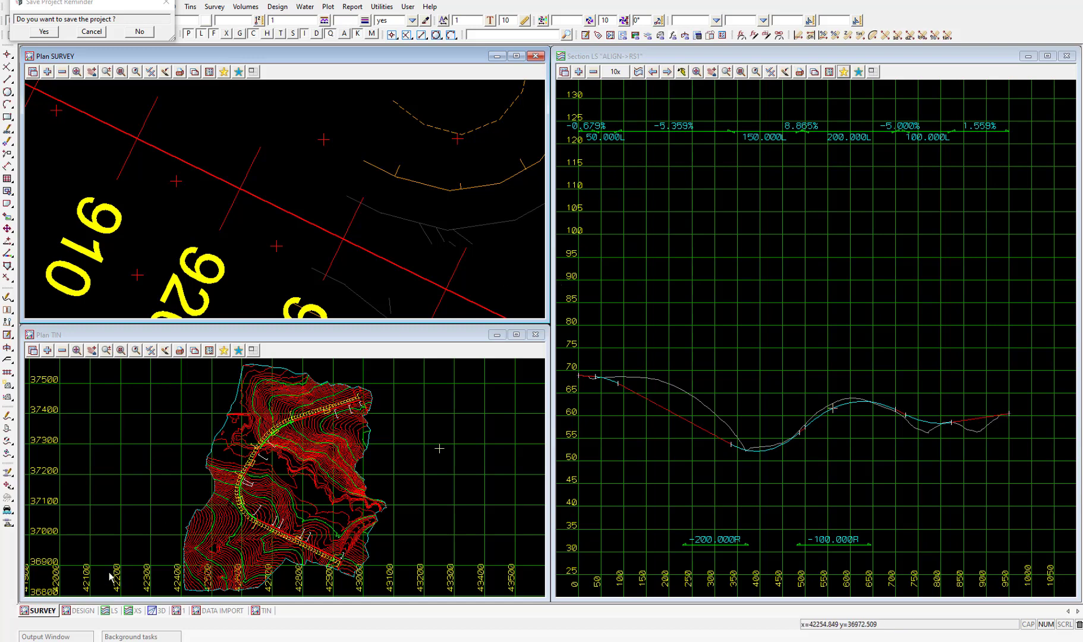
Bring up the DESIGN plan view and fit it to the left half of the workspace.
click(79, 611)
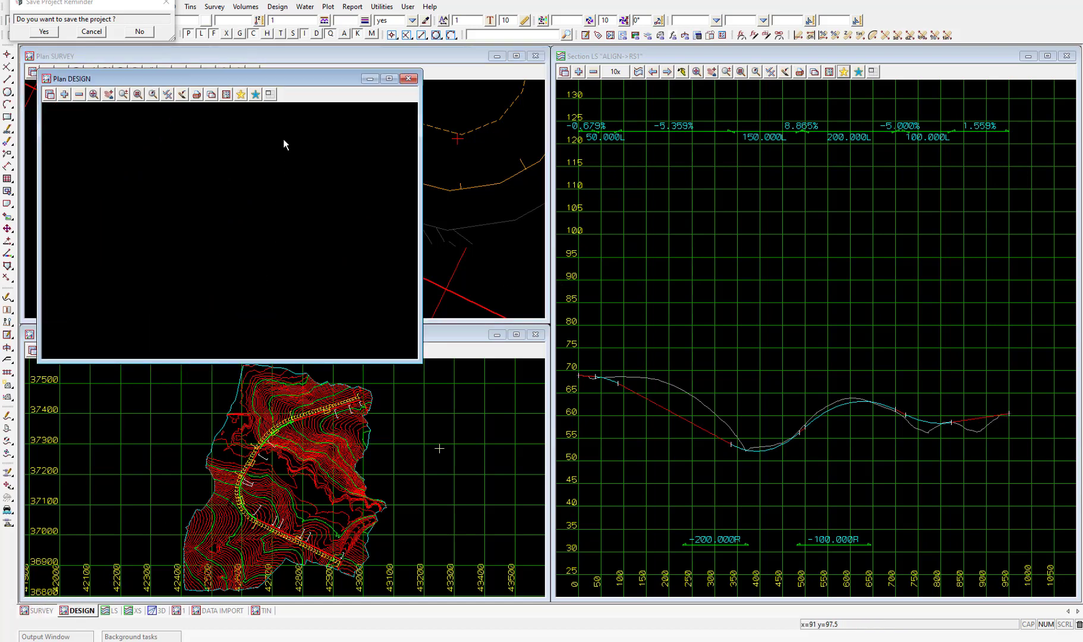
click(272, 95)
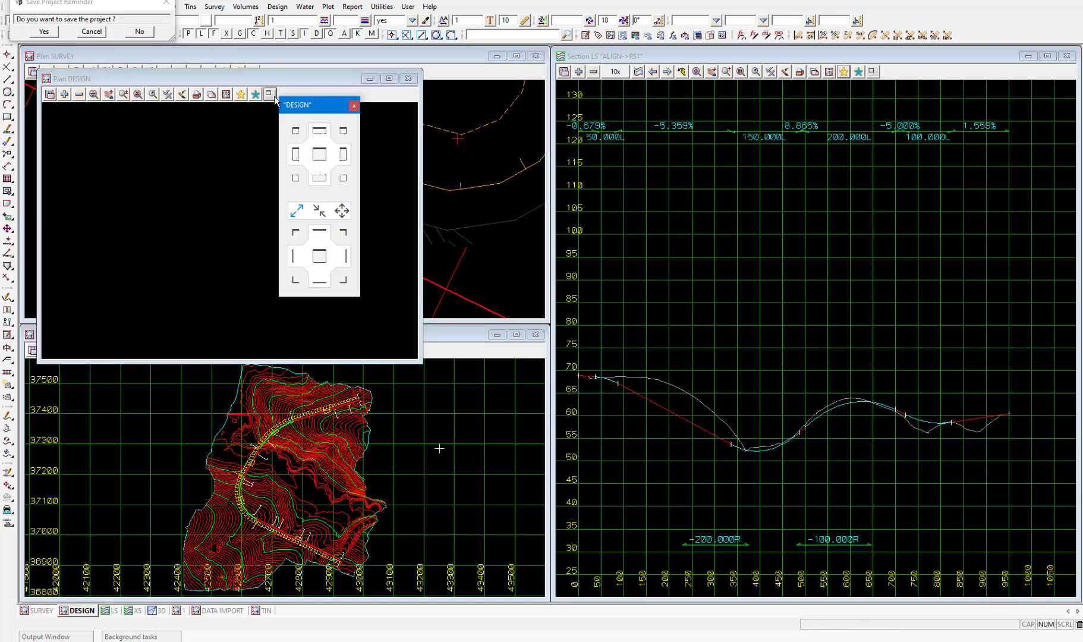
click(296, 156)
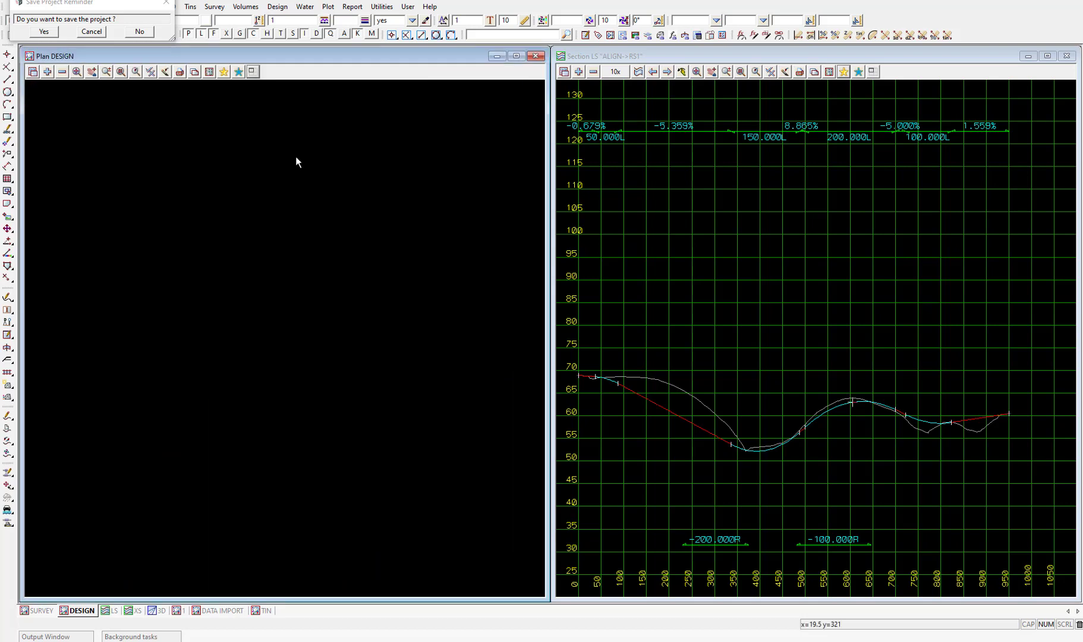
Add the models CROSS SECTIONS RS1, DESIGN RS1, survey BOUNDARY TIN and survey ROAD to the DESIGN plan view and fit them in it.
click(47, 71)
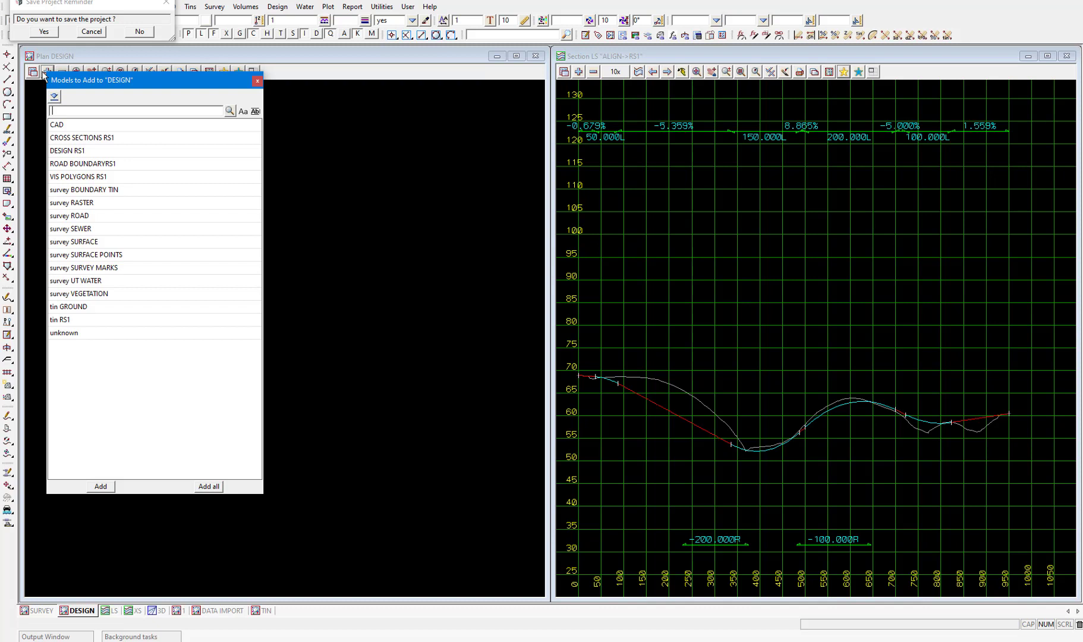
click(82, 137)
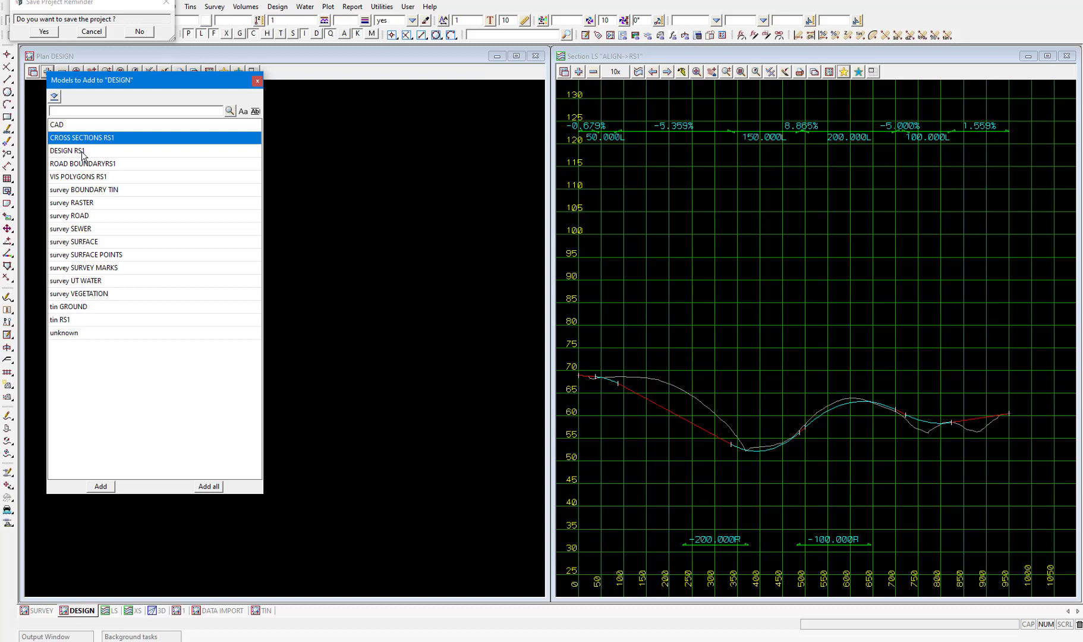
ctrl+click(82, 151)
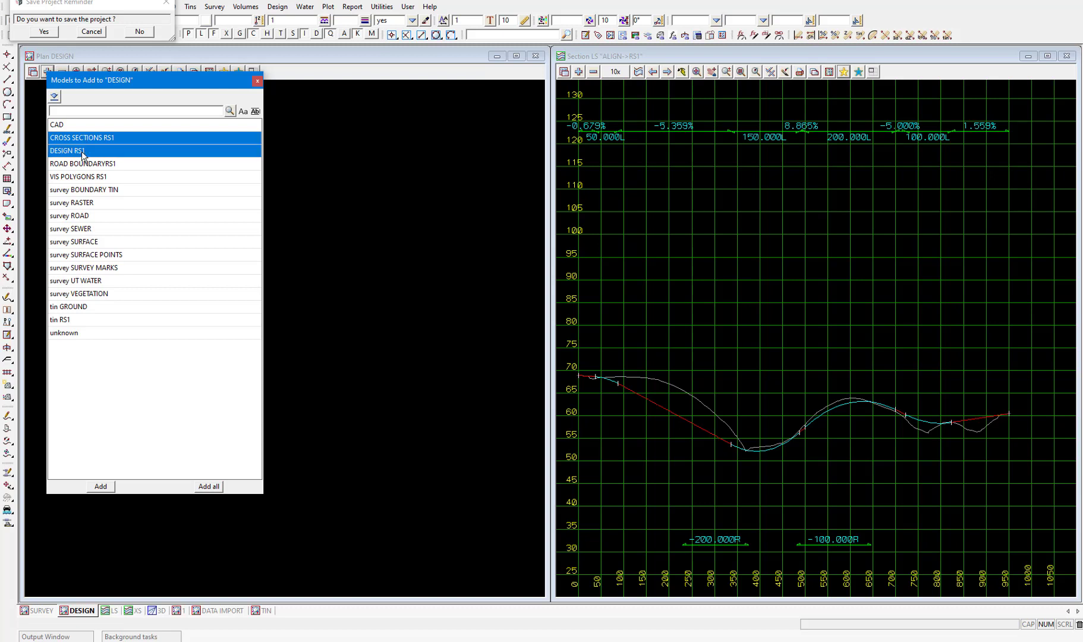
ctrl+click(90, 189)
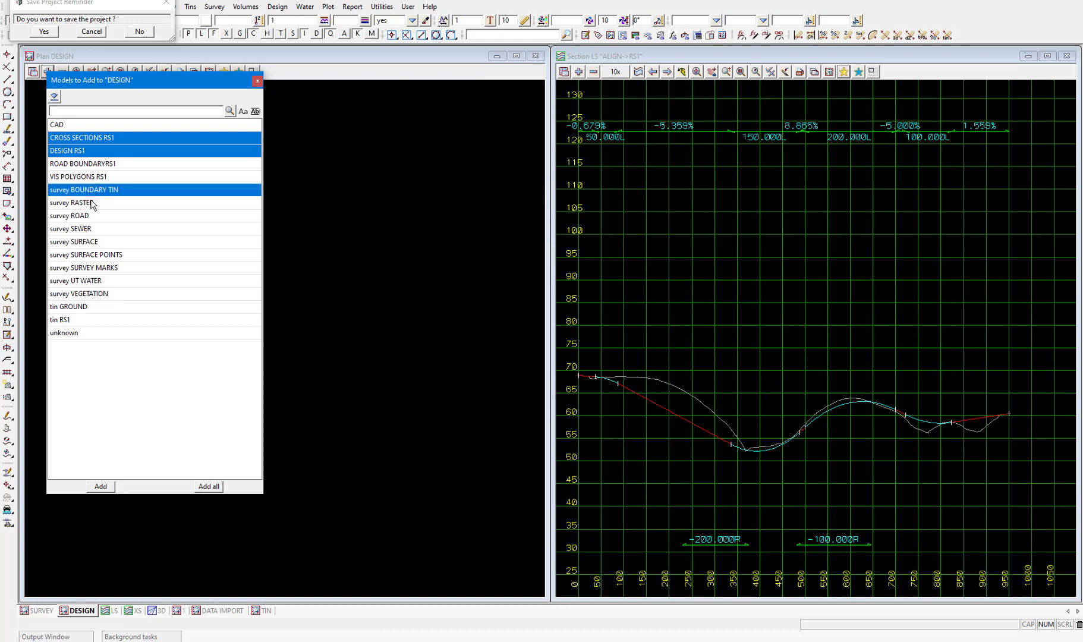
ctrl+click(89, 217)
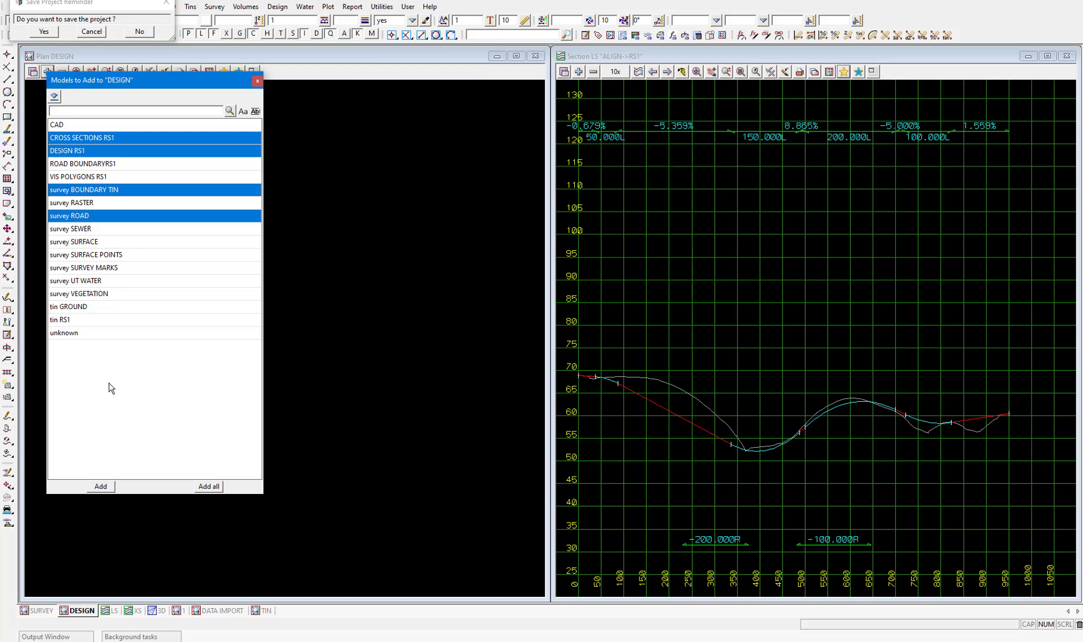
click(100, 487)
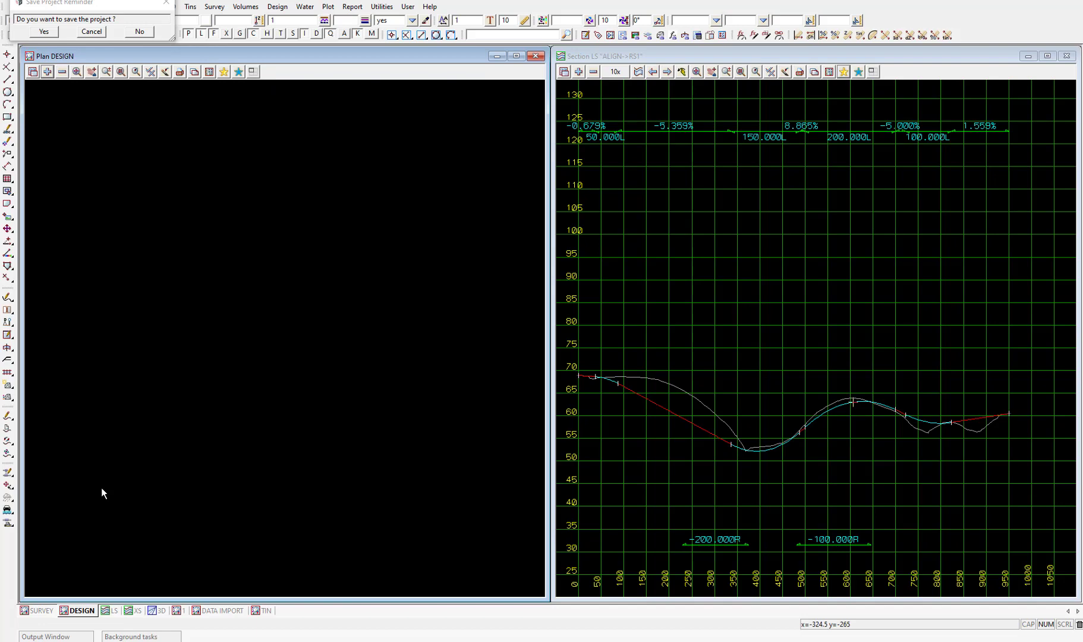
click(77, 72)
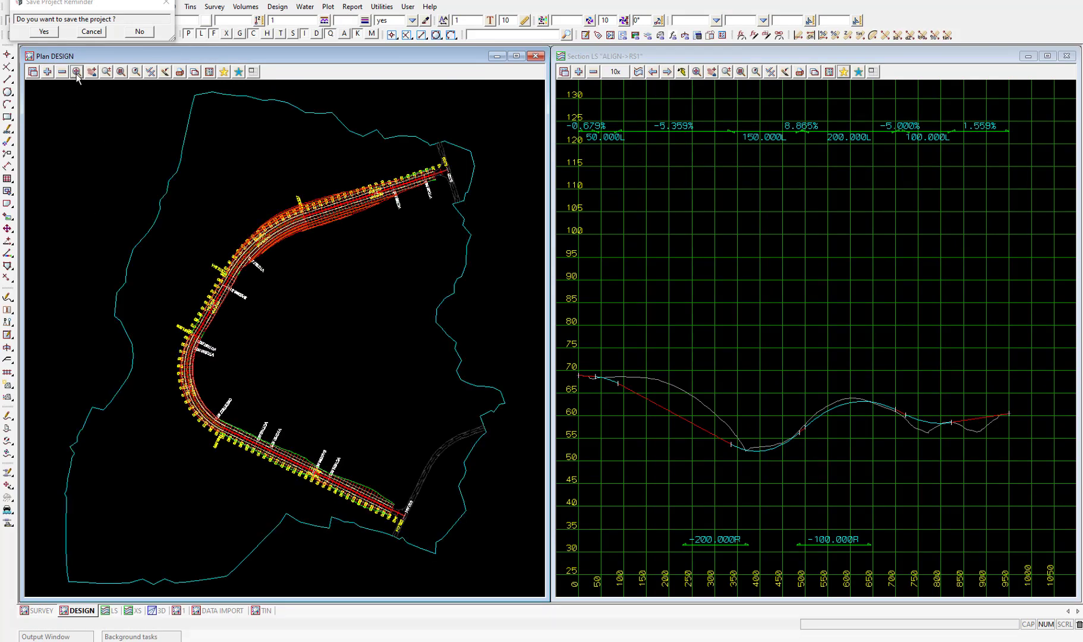
scroll(349, 224, up, 3)
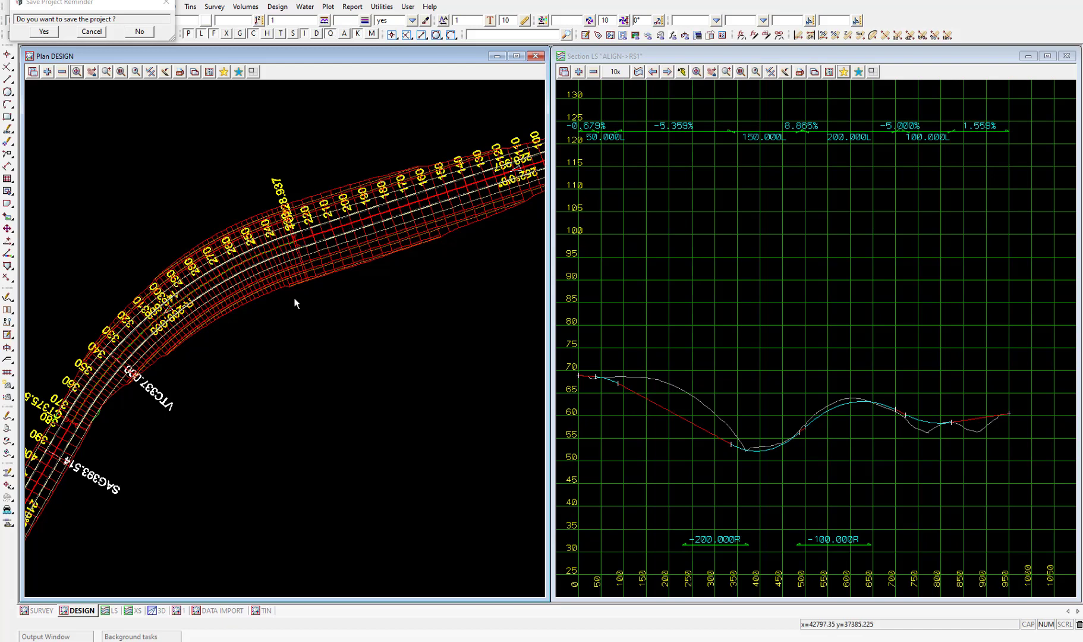
Bring up the 3D perspective view and replace its displayed terrain model with the tin RS1 model.
click(160, 611)
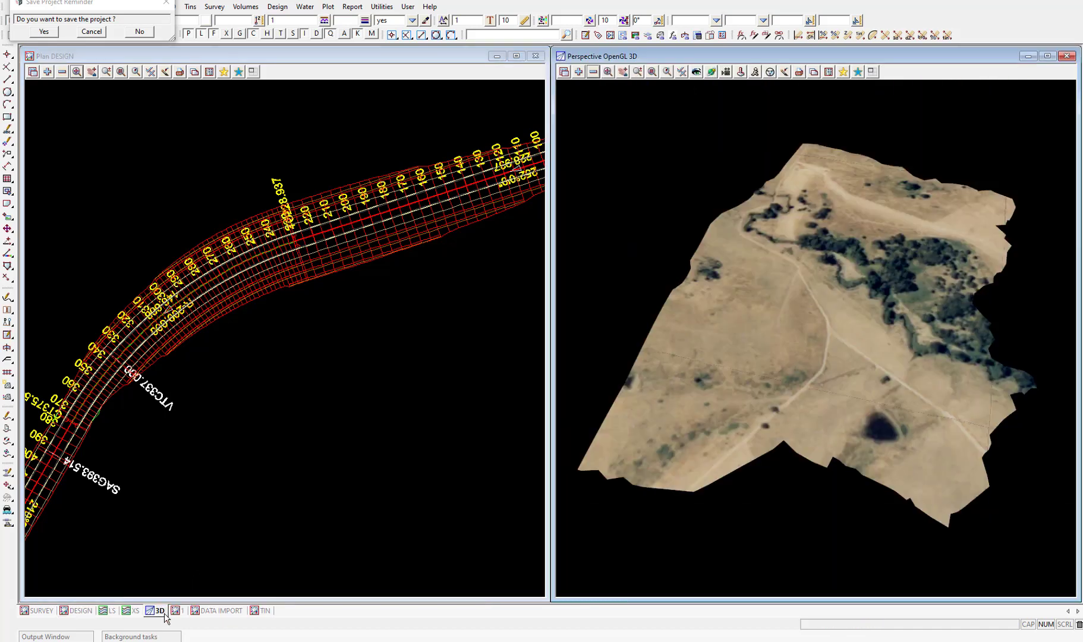
click(593, 71)
double_click(623, 128)
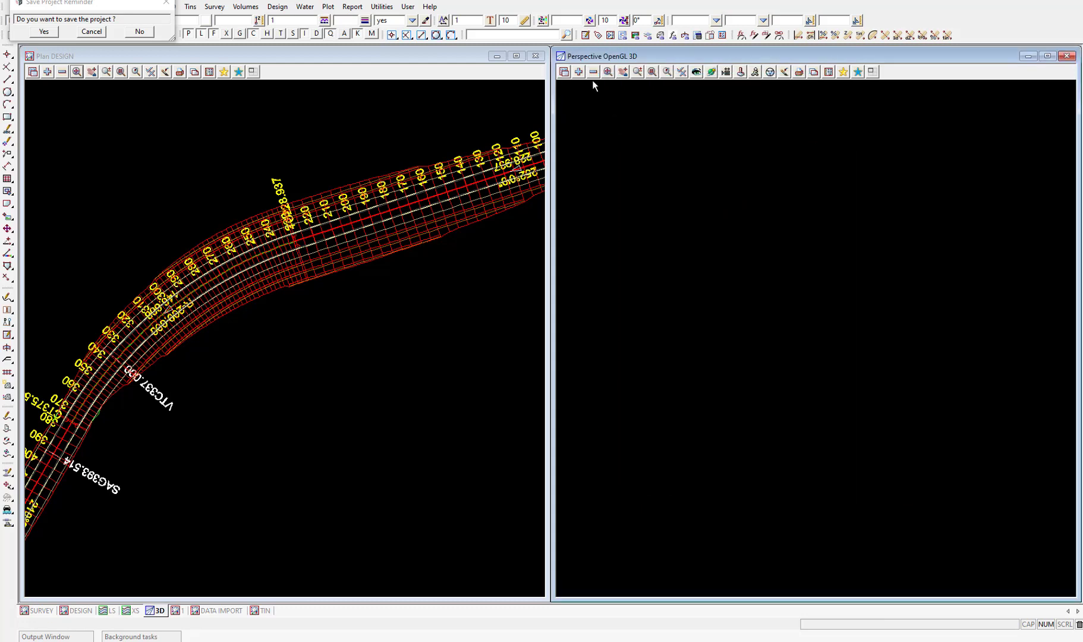
click(579, 72)
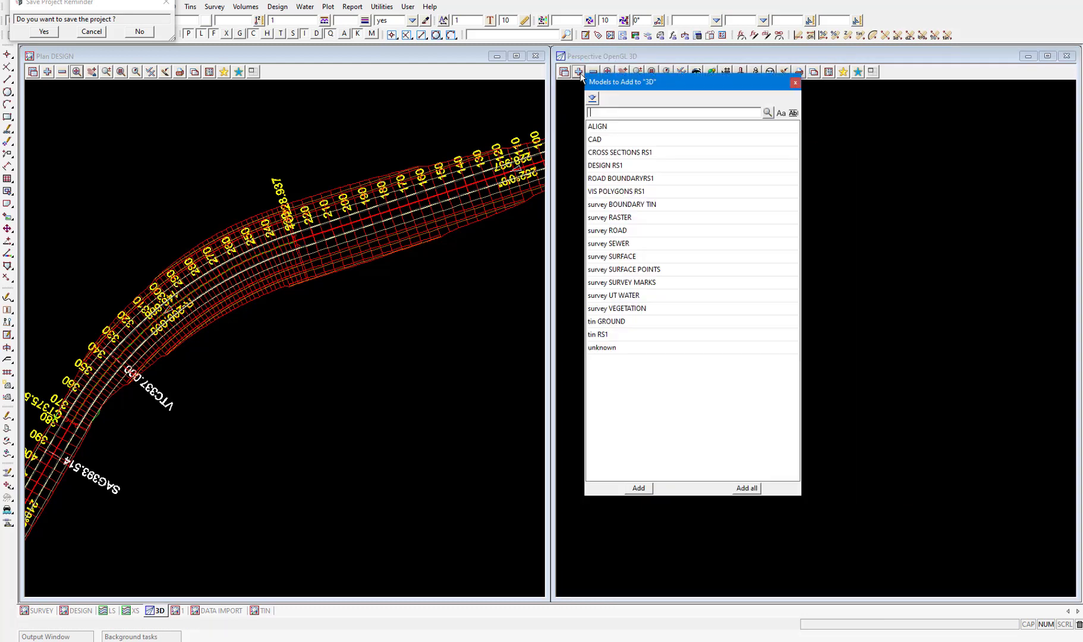
double_click(629, 337)
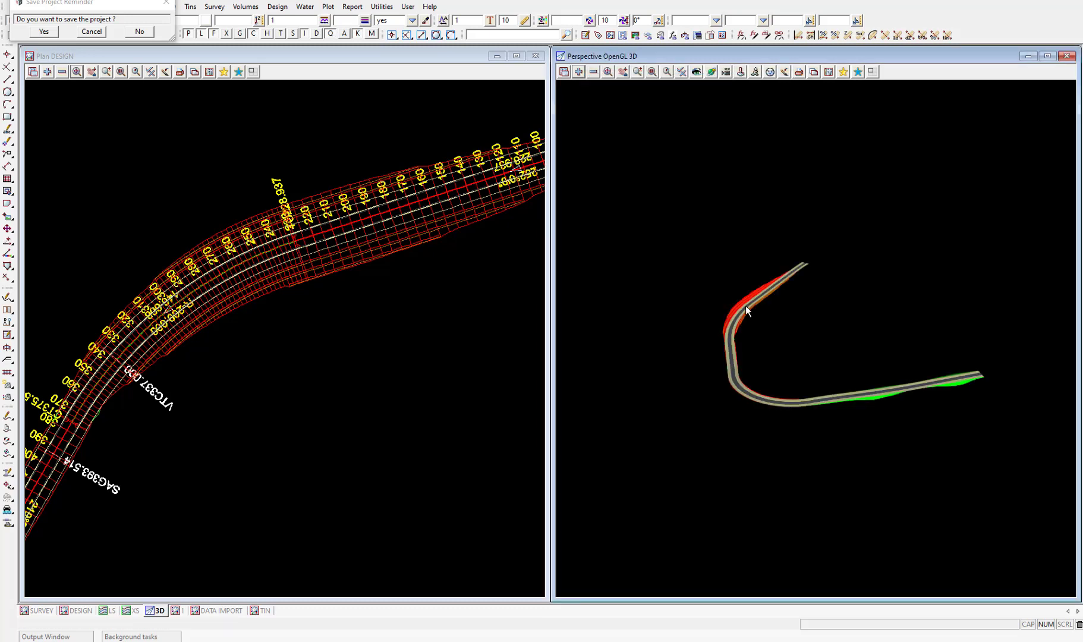
Examine the RS1 road surface and its batters close up in the 3D view, and save the project.
scroll(742, 304, up, 5)
scroll(741, 314, up, 3)
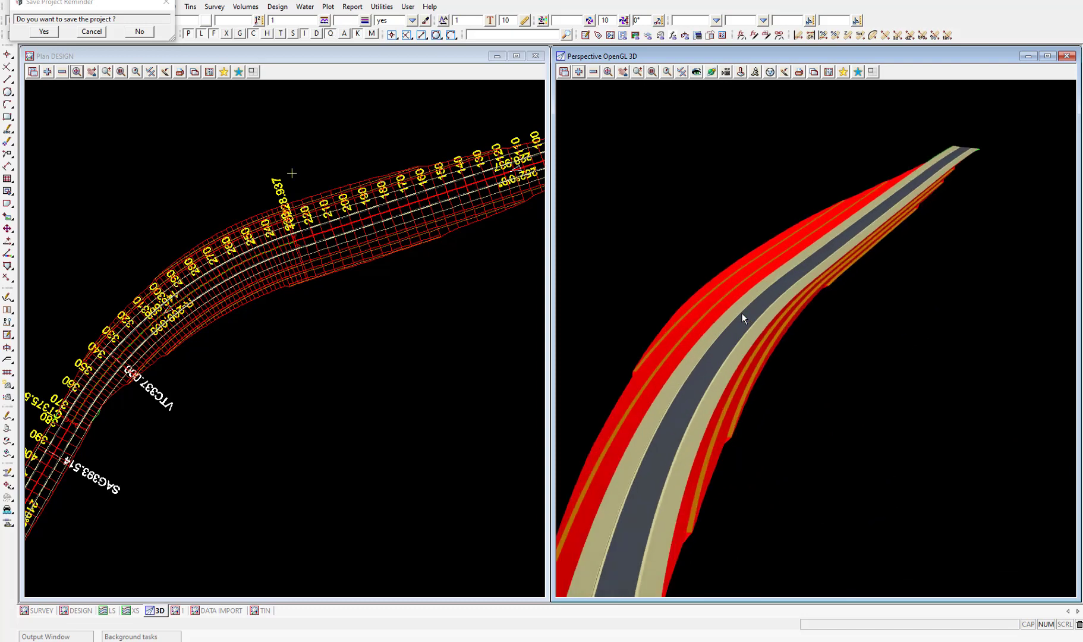
click(711, 71)
mouse_move(715, 295)
mouse_down()
mouse_move(933, 278)
mouse_move(711, 272)
mouse_move(907, 288)
mouse_move(752, 300)
mouse_move(649, 358)
mouse_move(734, 332)
mouse_move(745, 294)
mouse_move(729, 309)
mouse_up()
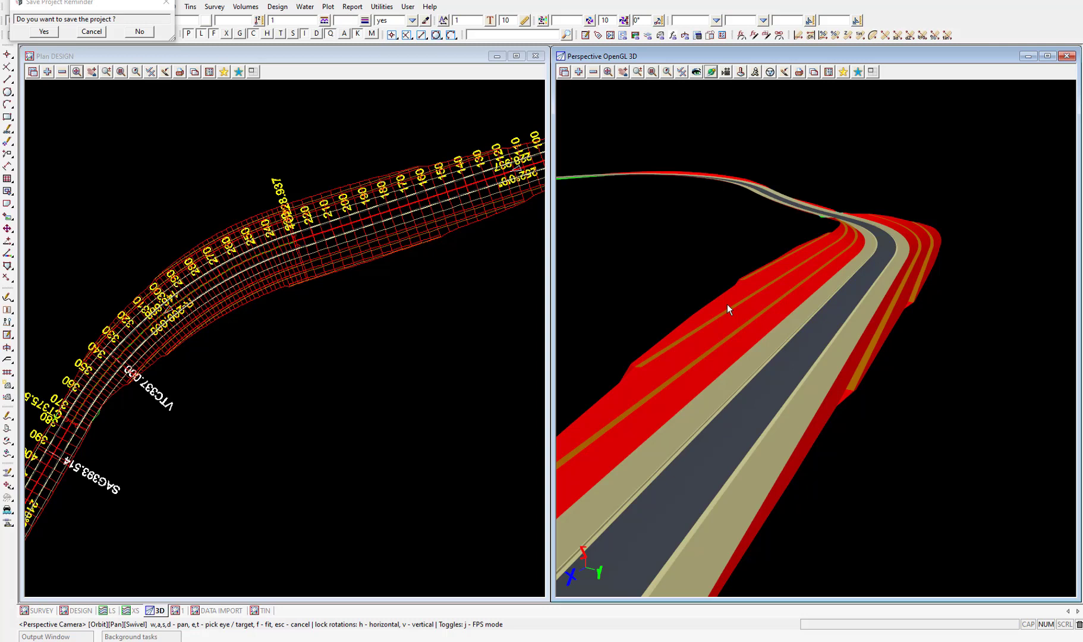
click(51, 31)
Set the texture mapping of tin RS1 to 12D Texture in the tin render settings and check the textured road in 3D.
click(192, 8)
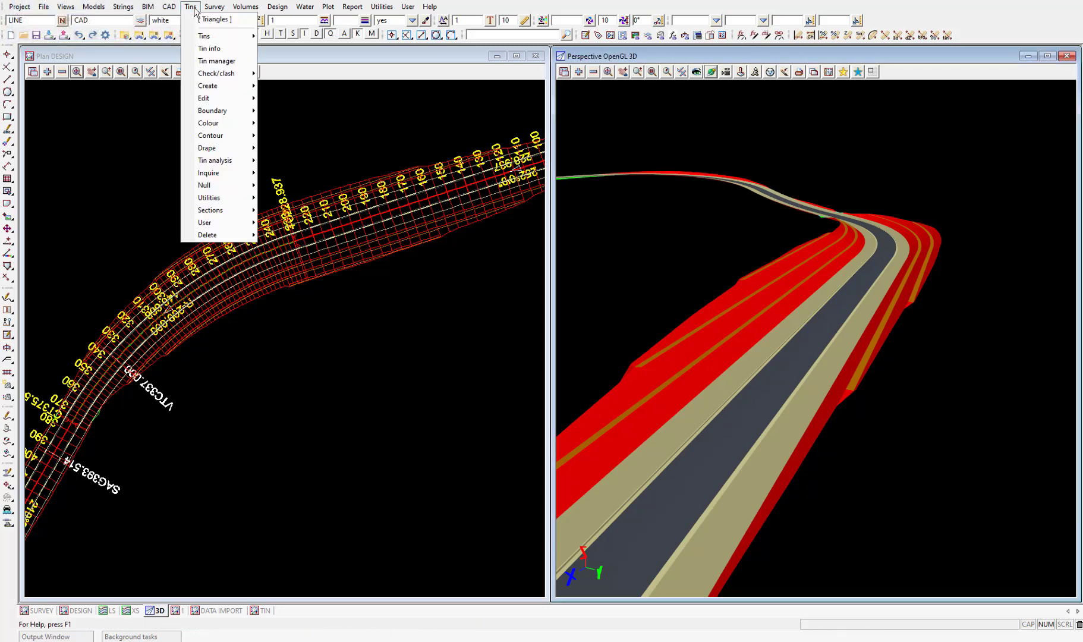
mouse_move(205, 98)
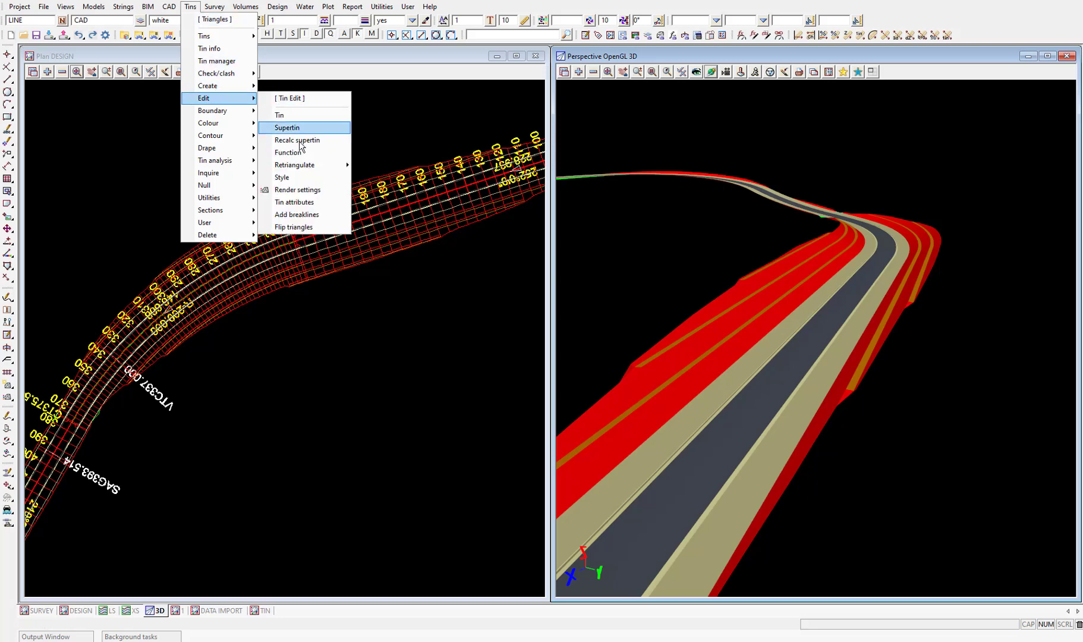
click(324, 192)
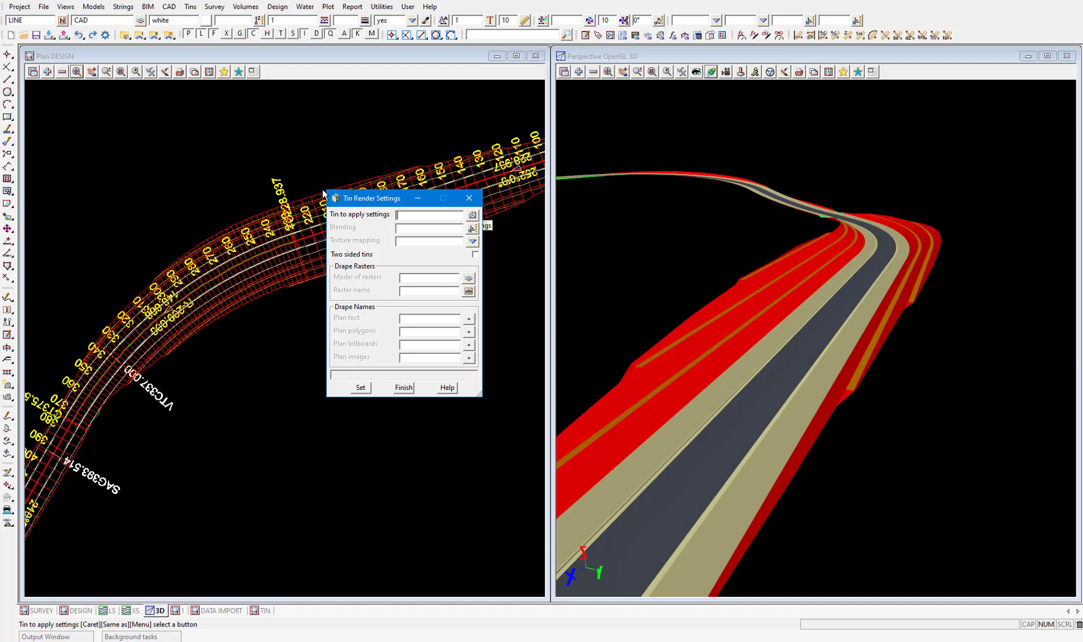
click(472, 214)
double_click(486, 250)
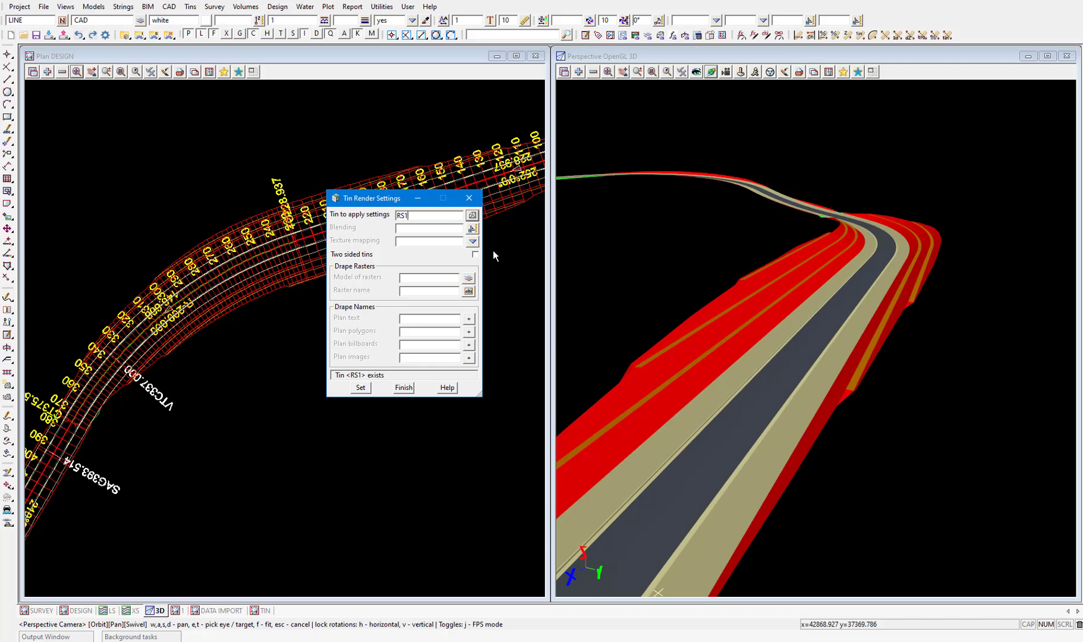
click(473, 241)
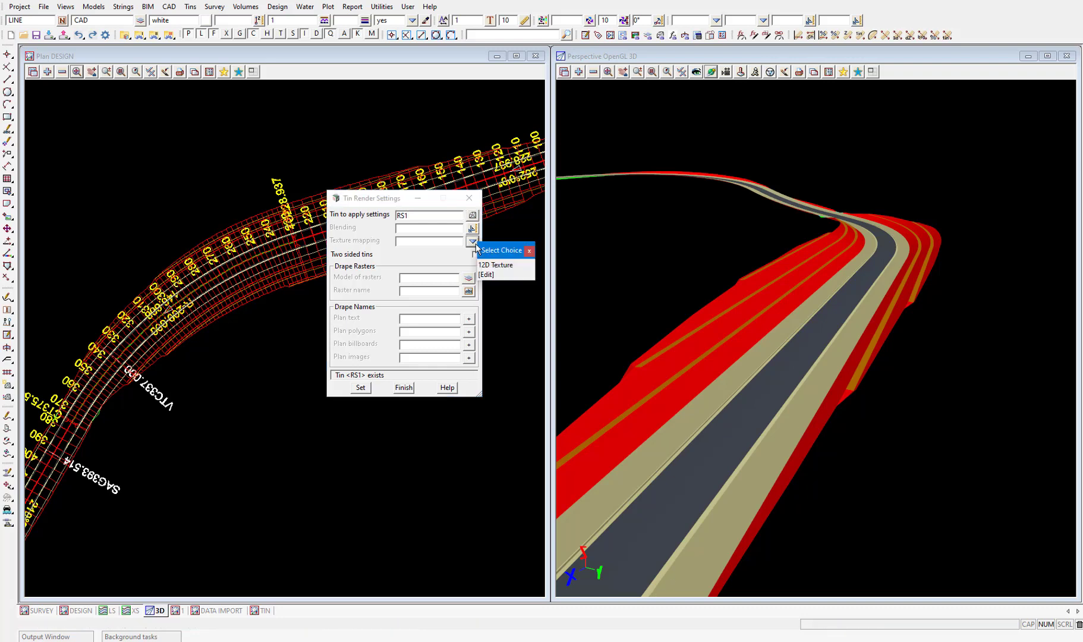
click(491, 266)
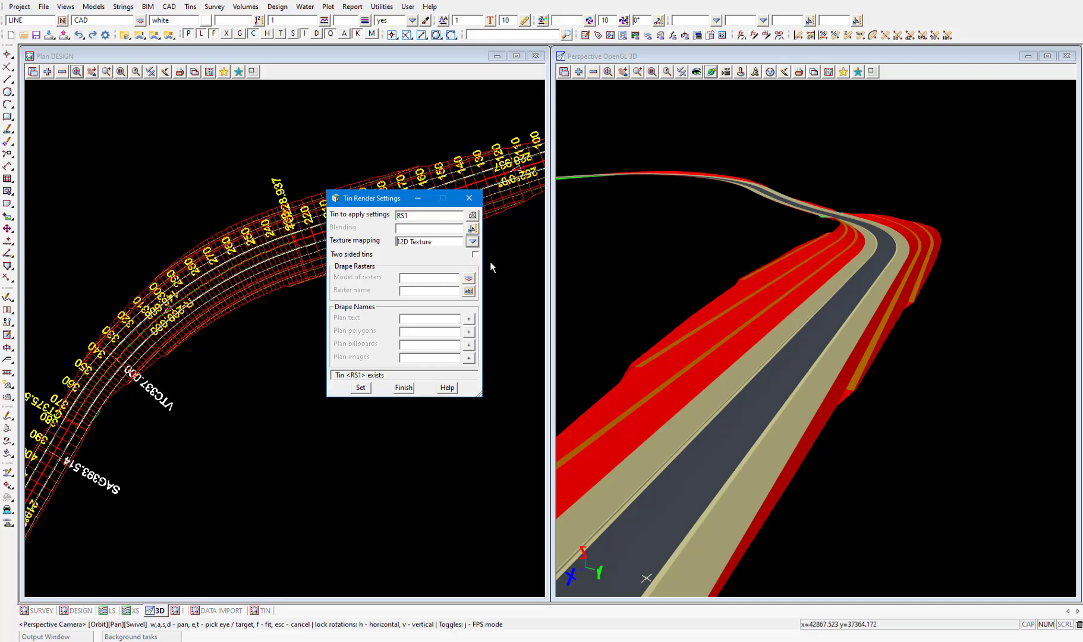
click(363, 387)
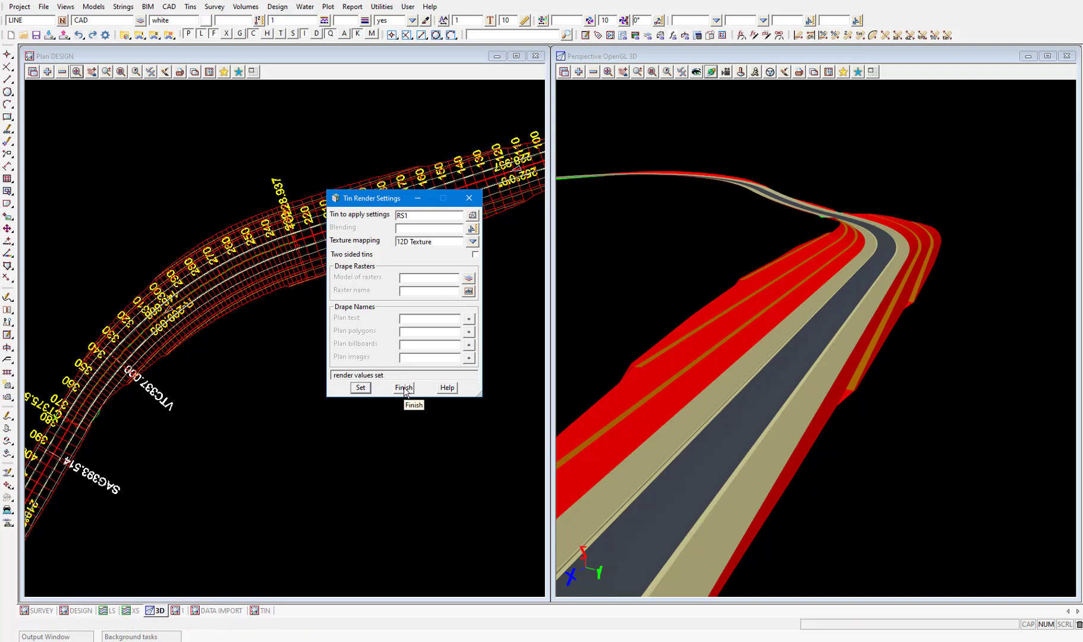
click(856, 345)
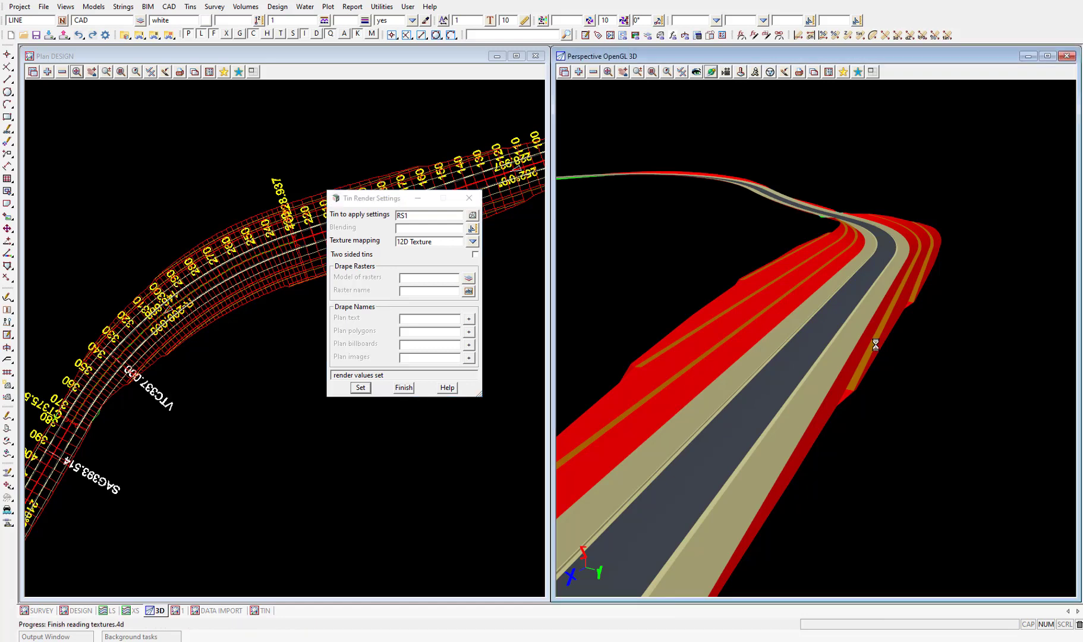
drag(736, 444, 790, 416)
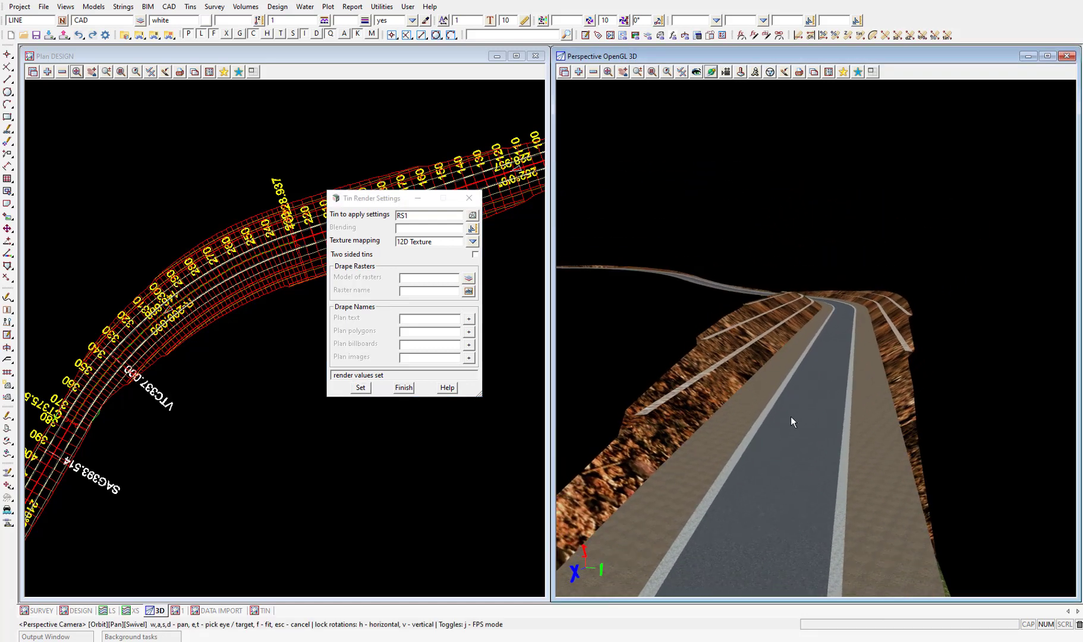